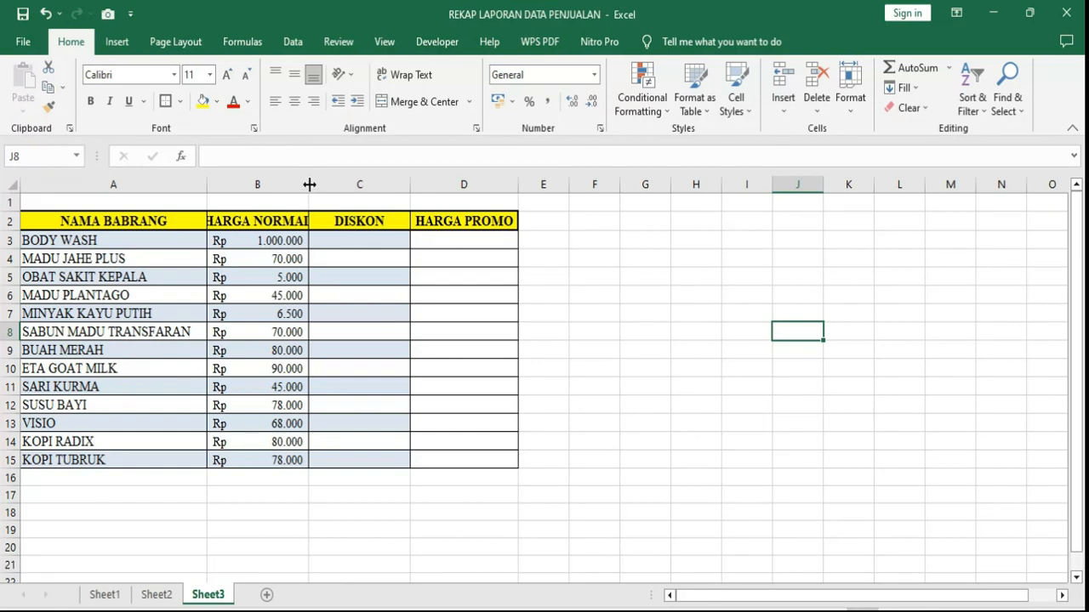
Step: Widen column B so that the full HARGA NORMAL header fits
left_click_drag(309, 185, 326, 184)
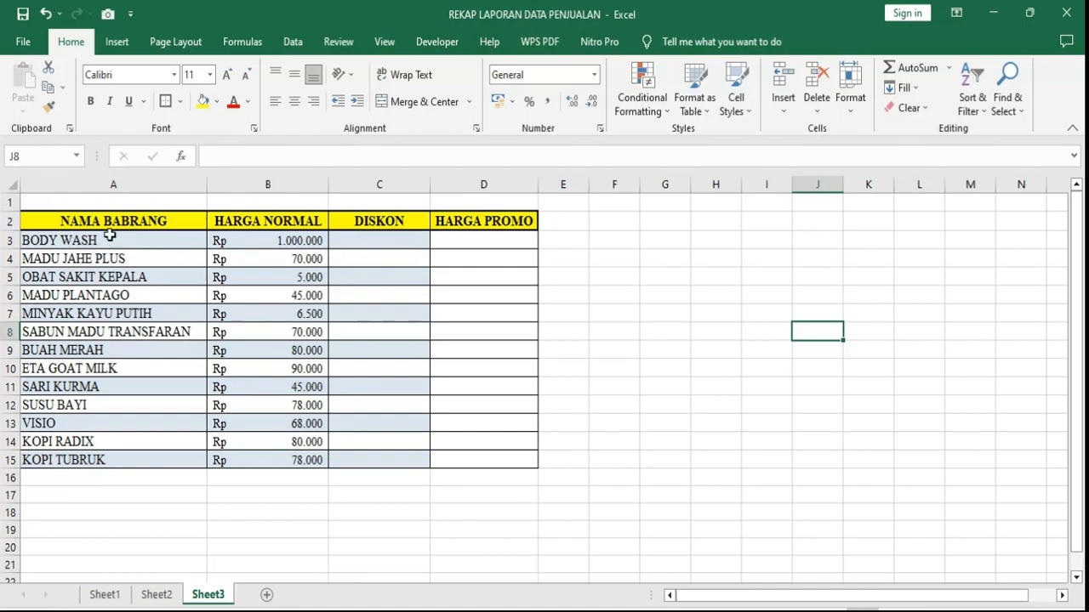
Step: Review the item names in column A and the normal prices in B3:B15
left_click(80, 241)
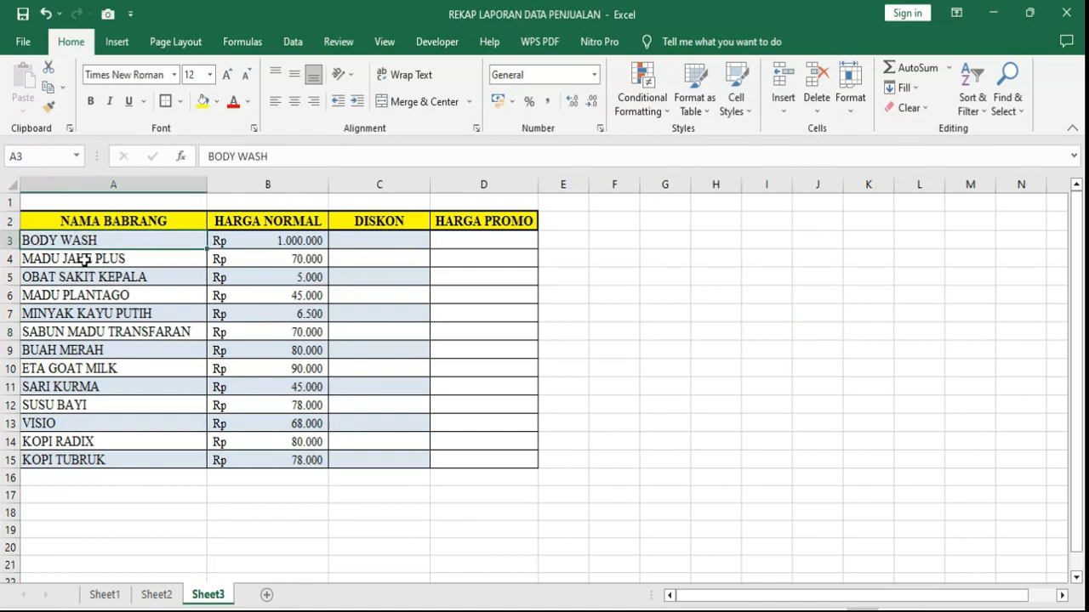
left_click(85, 260)
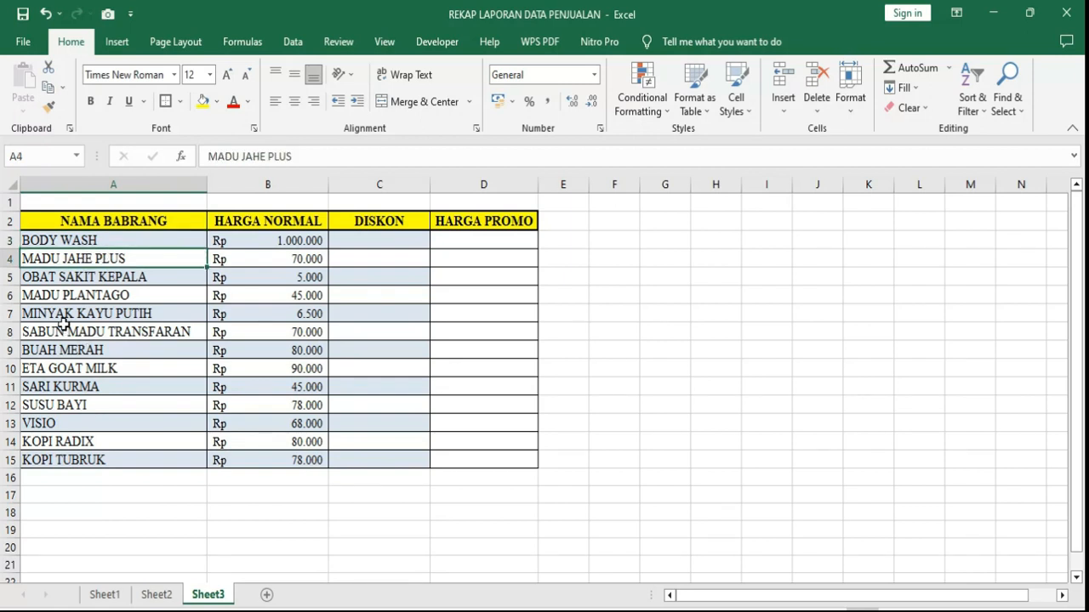
left_click(82, 400)
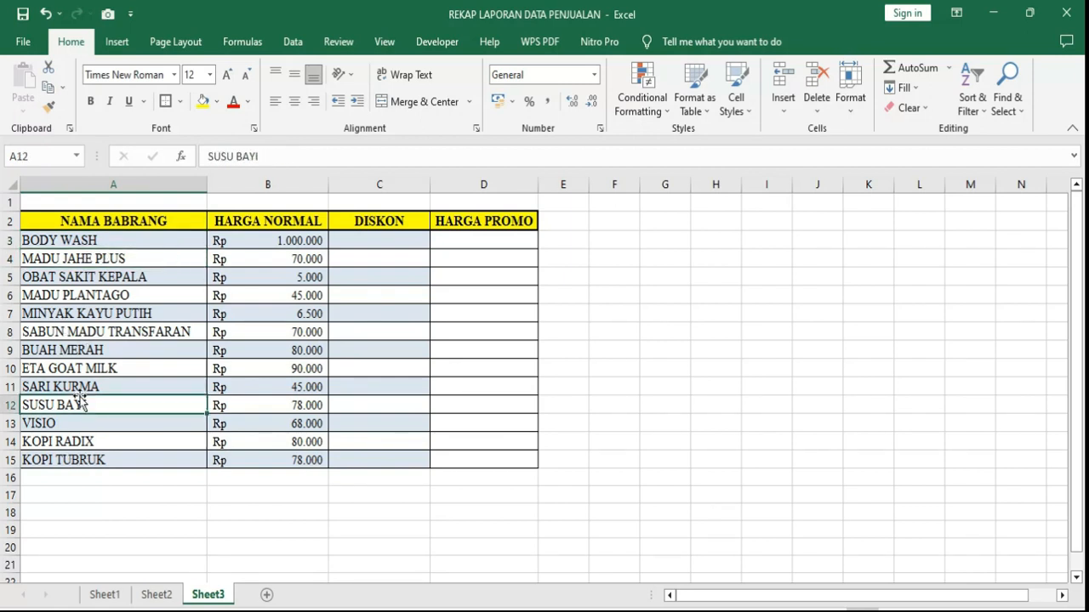
left_click(85, 459)
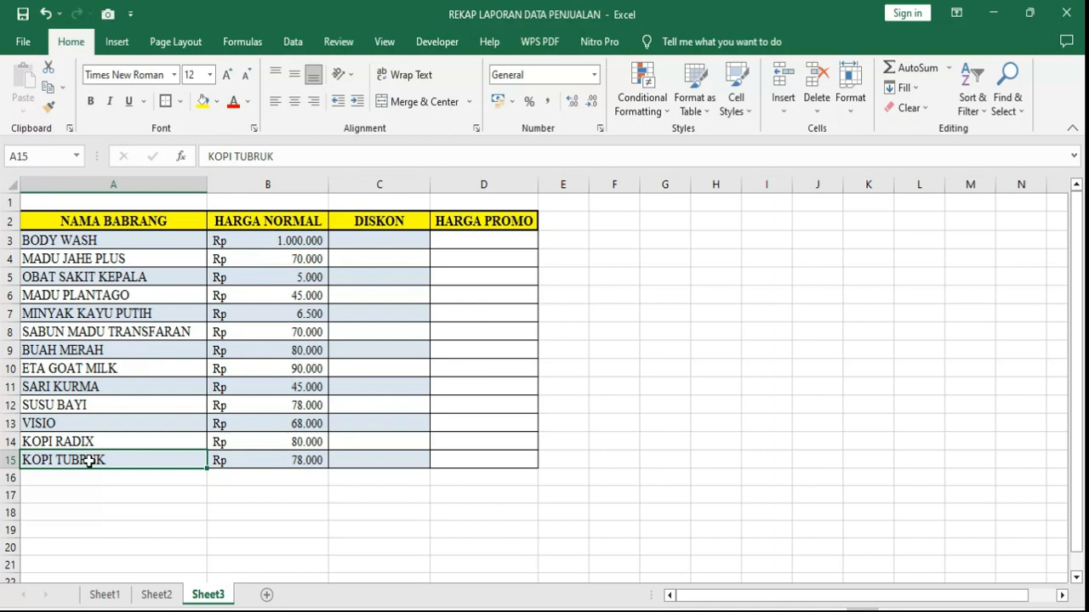
left_click(122, 315)
left_click_drag(289, 239, 283, 460)
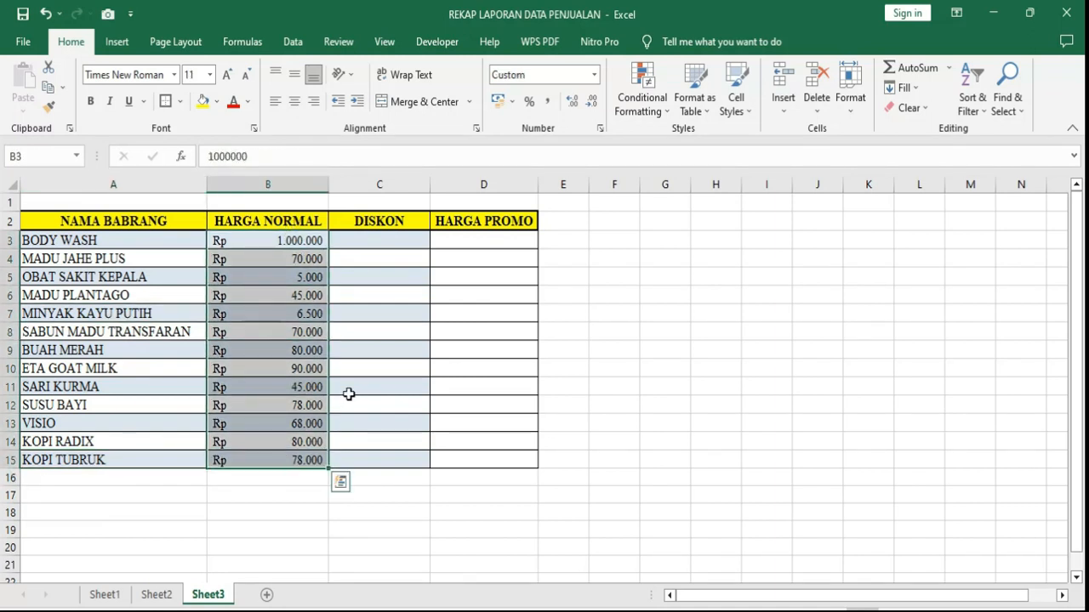
Step: Examine the DISKON and HARGA PROMO cells alongside their items and normal prices
left_click(402, 264)
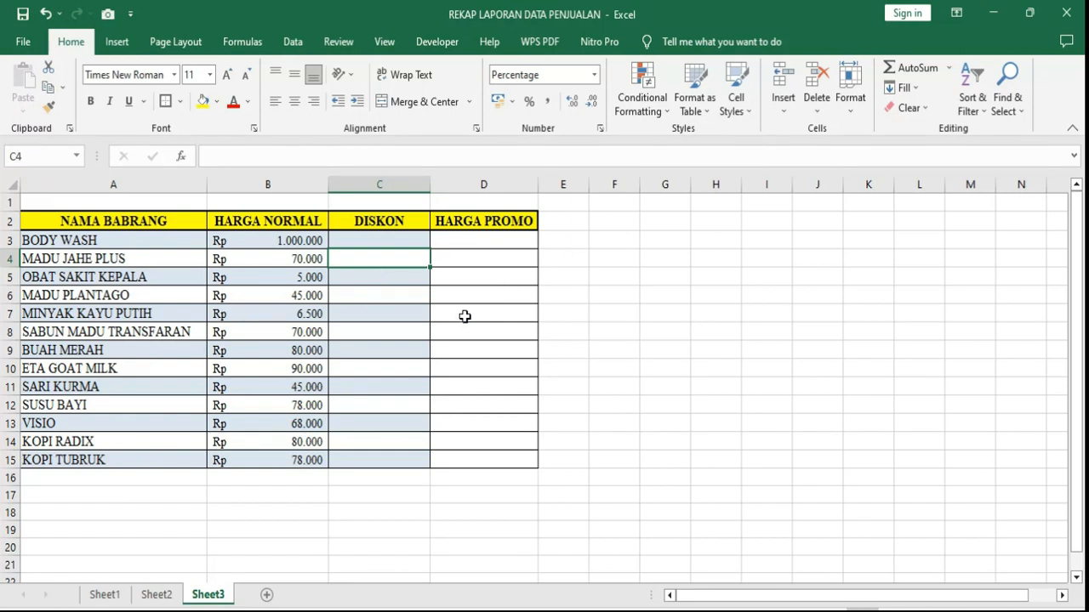
left_click(396, 238)
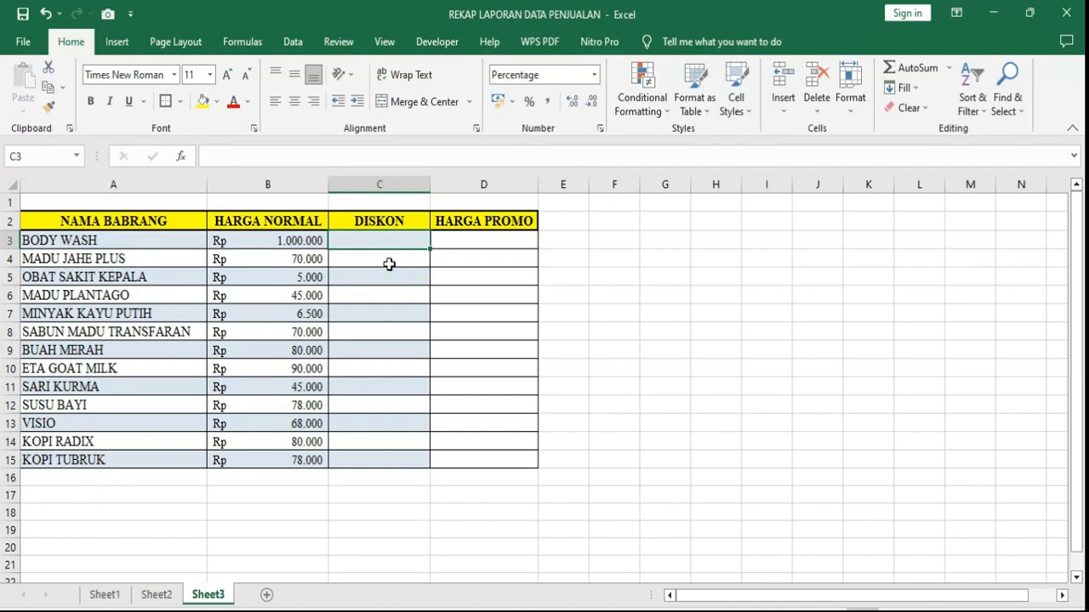
left_click(388, 264)
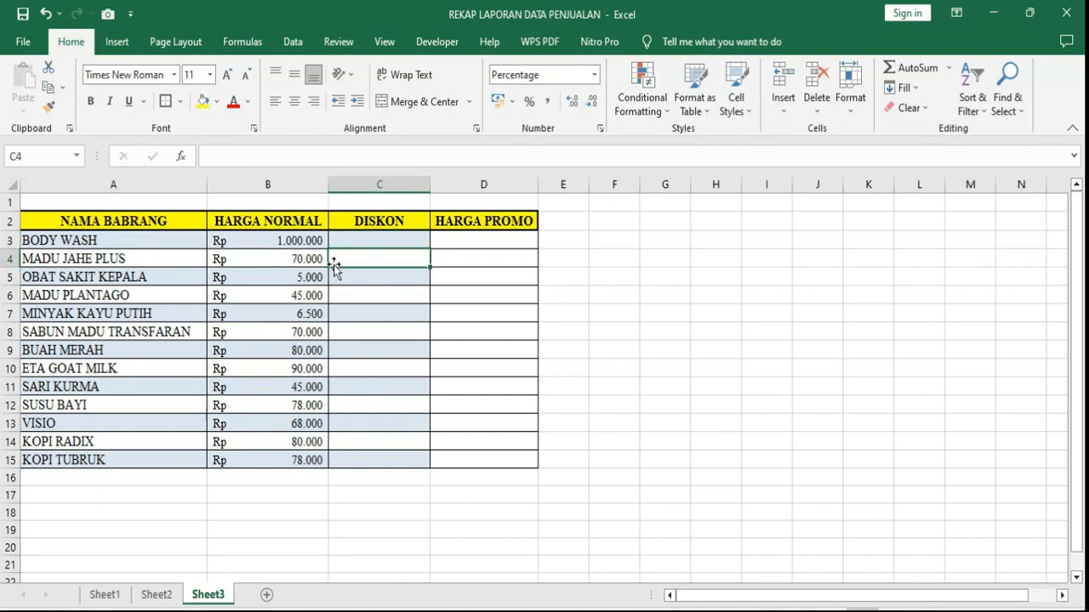
left_click(82, 242)
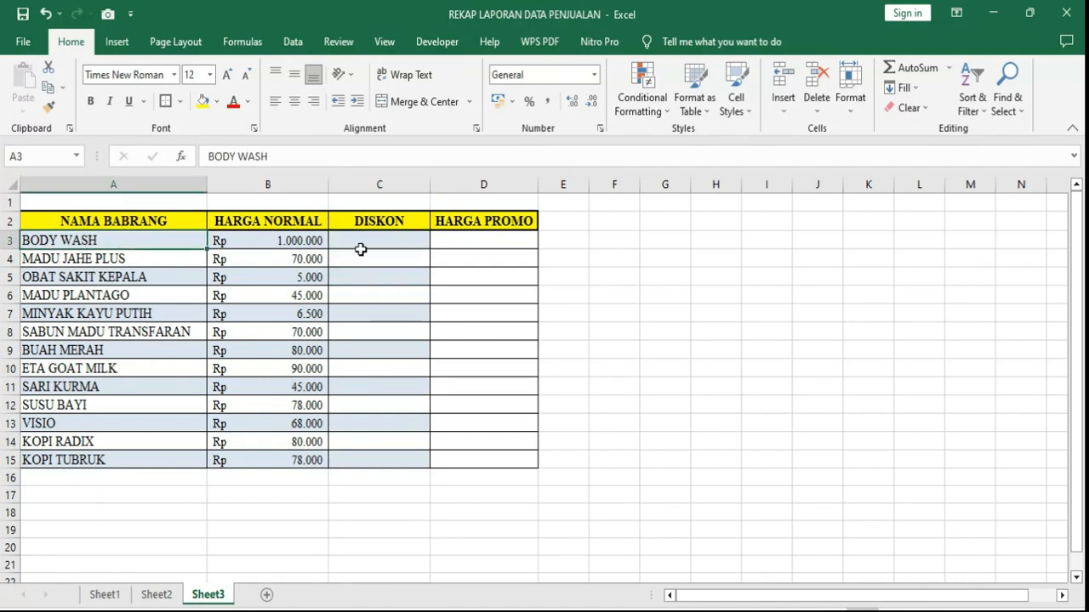
left_click(360, 249)
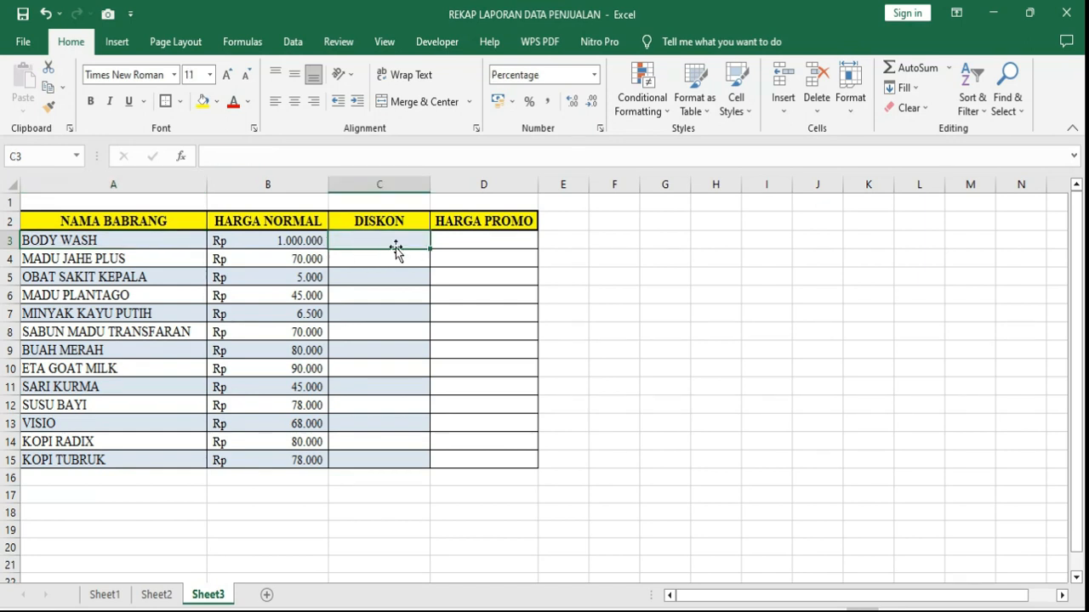
left_click(137, 257)
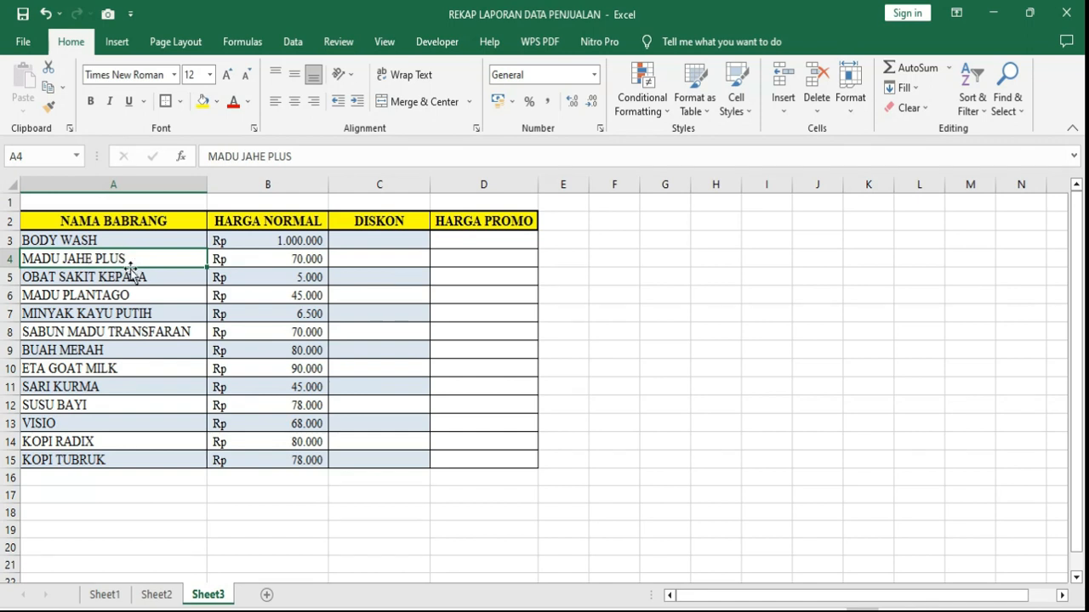
left_click(372, 261)
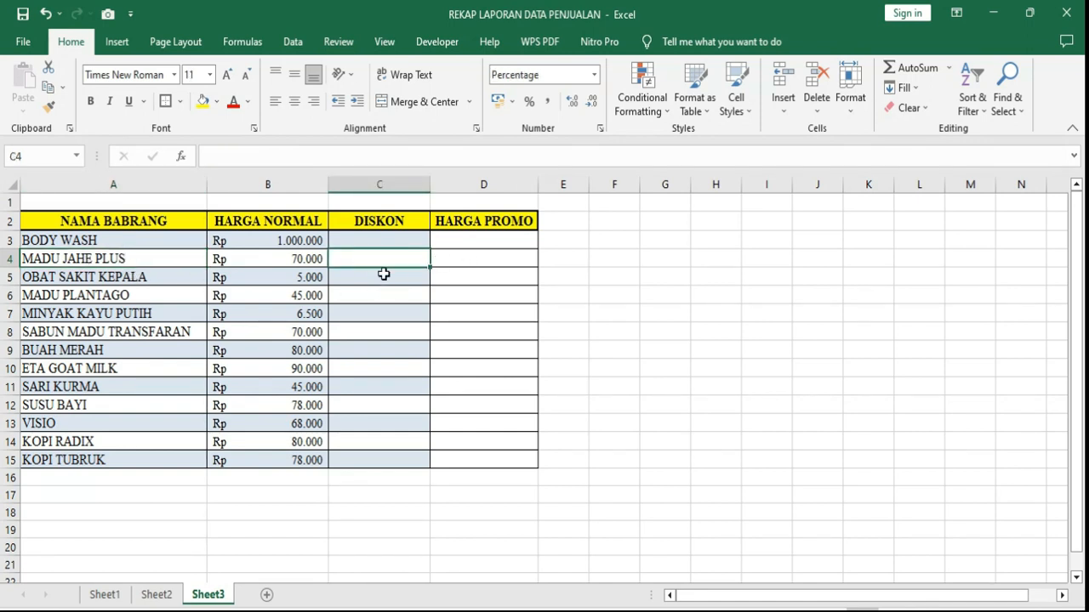
left_click(479, 241)
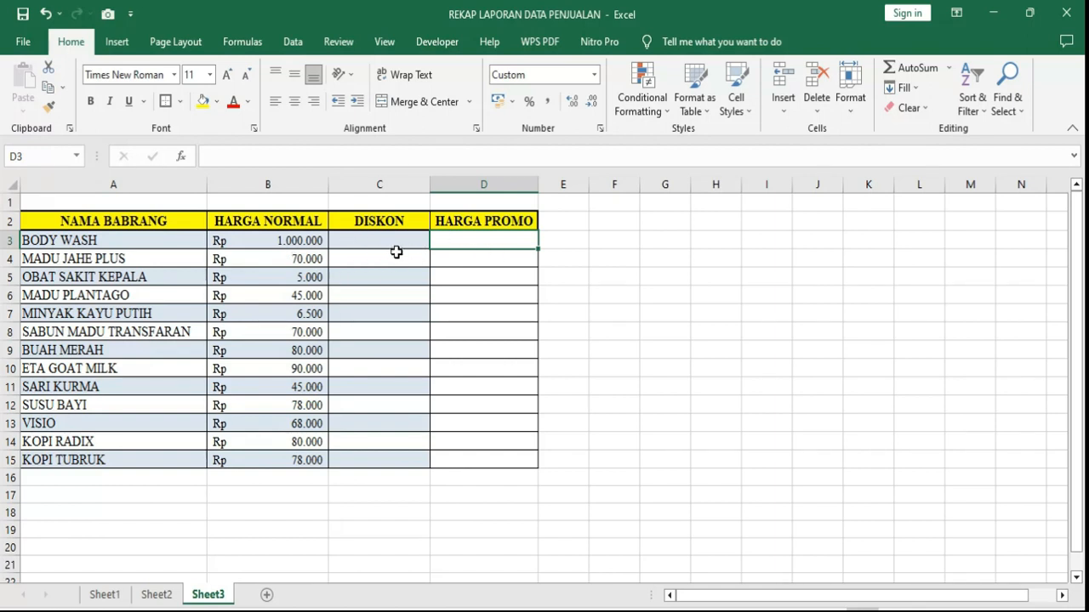
left_click(296, 247)
left_click(372, 241)
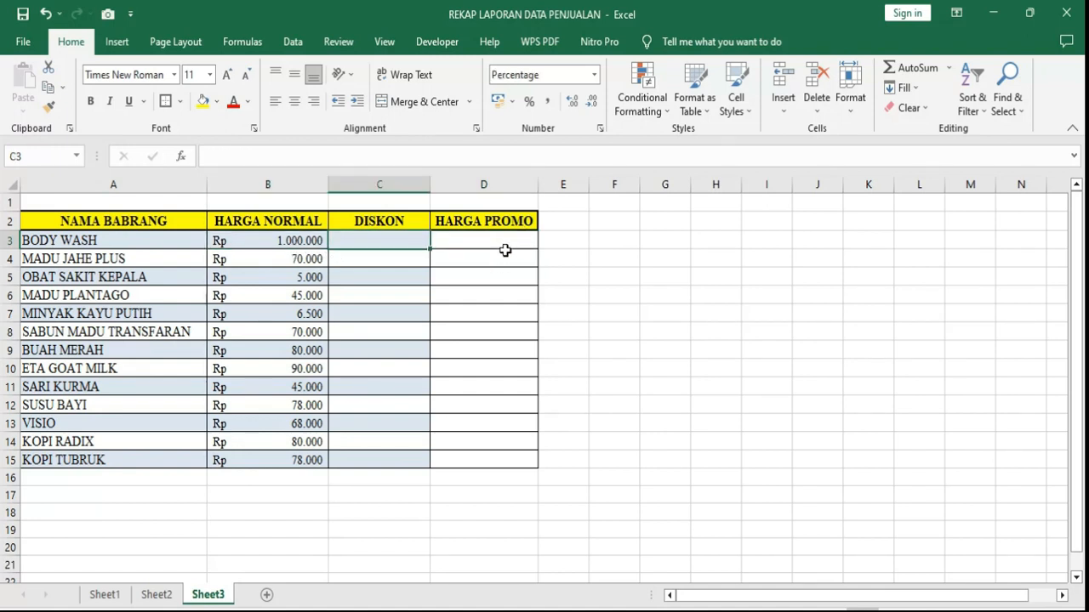
left_click(462, 314)
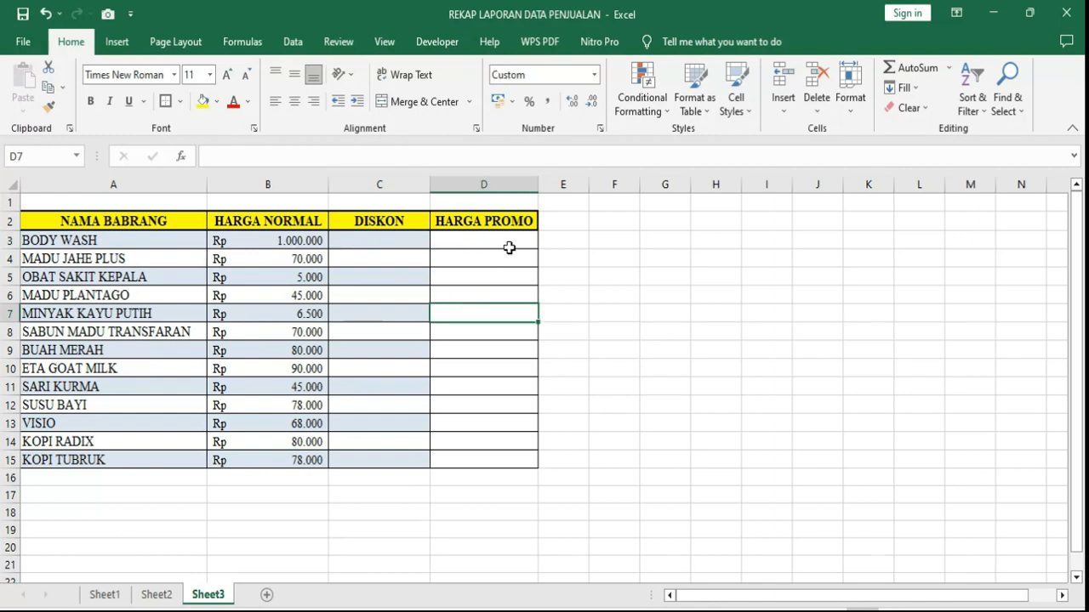
left_click(477, 332)
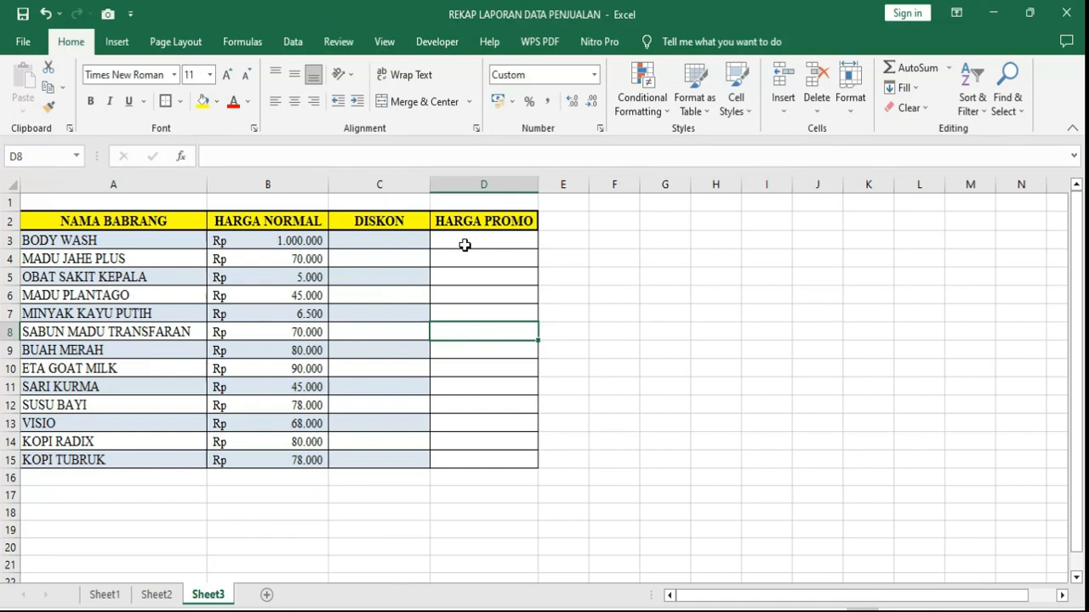
left_click(378, 244)
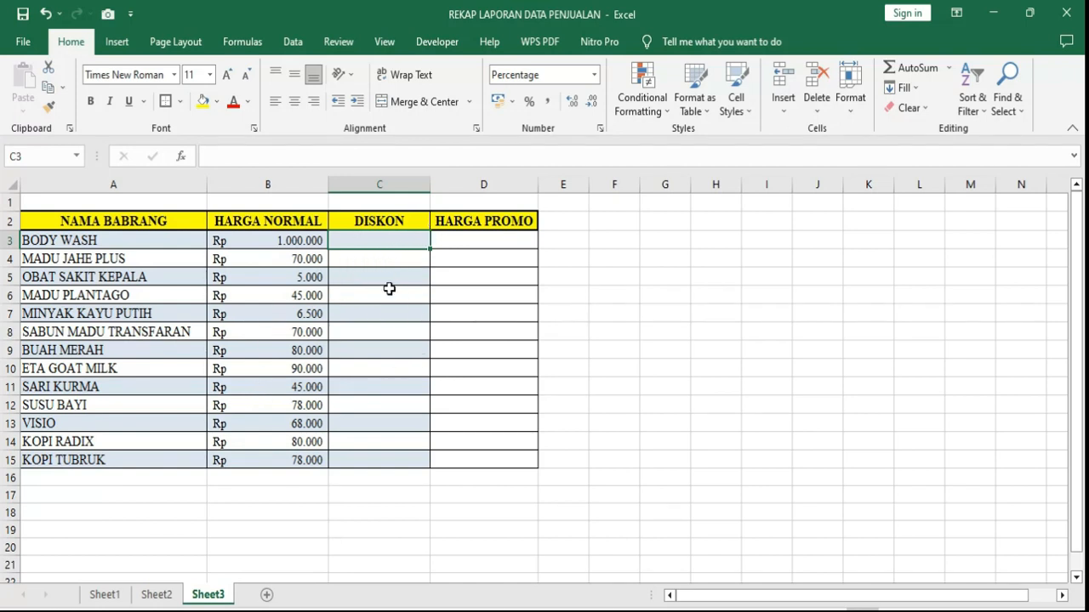
left_click(489, 242)
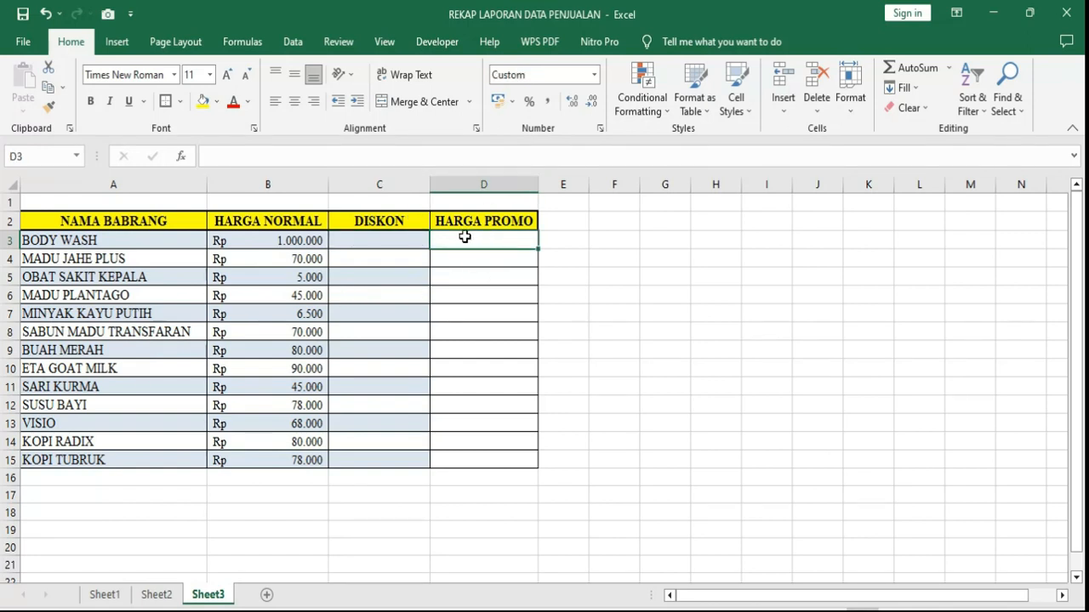
left_click(394, 240)
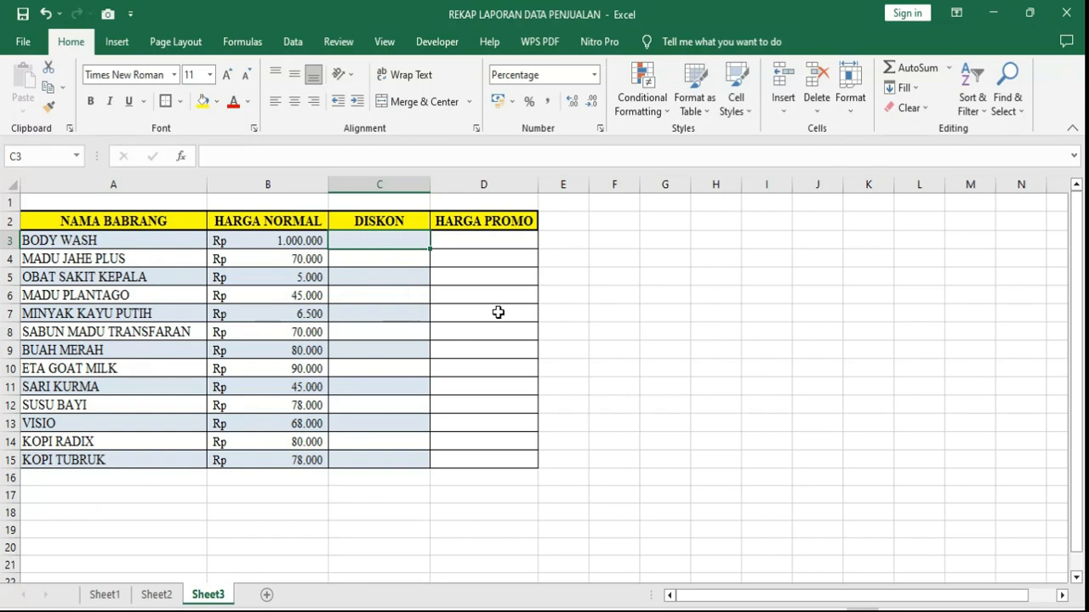
left_click(390, 316)
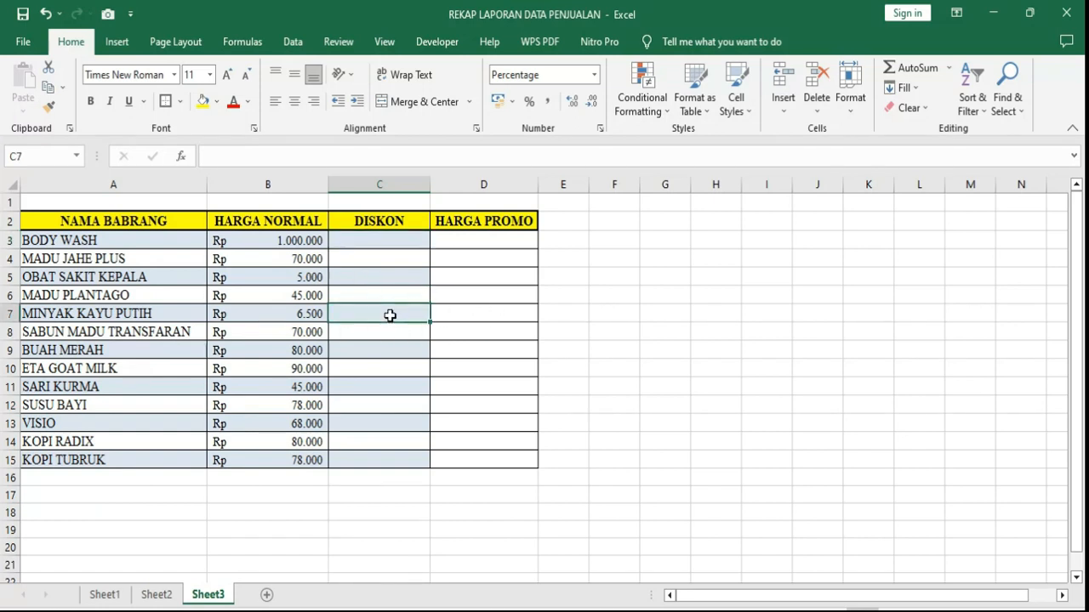
Step: Set the number format of the DISKON cells C3:C15 to General
left_click_drag(377, 238, 394, 456)
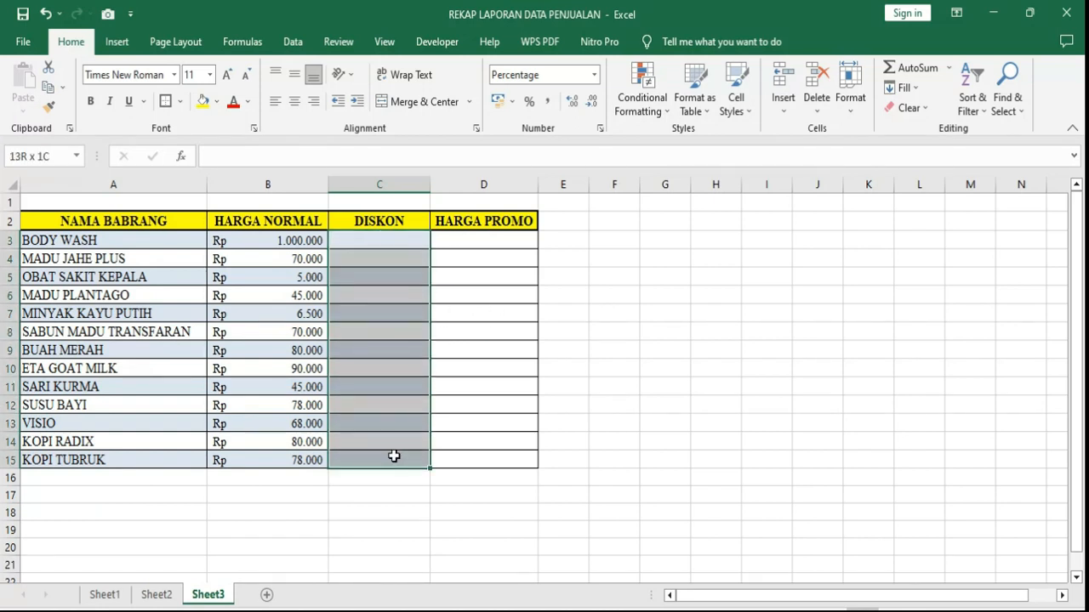
left_click(390, 240)
left_click_drag(390, 239, 405, 461)
left_click(594, 74)
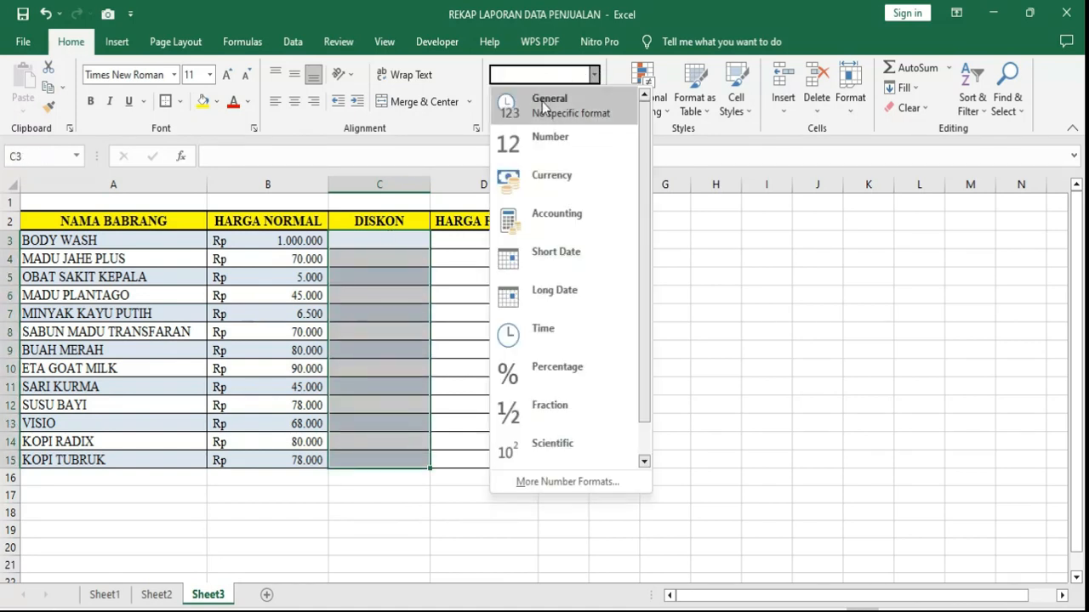
left_click(541, 101)
Step: Enter discounts of 5% for BODY WASH and 10% for MADU JAHE PLUS in the General-formatted DISKON cells
left_click(376, 238)
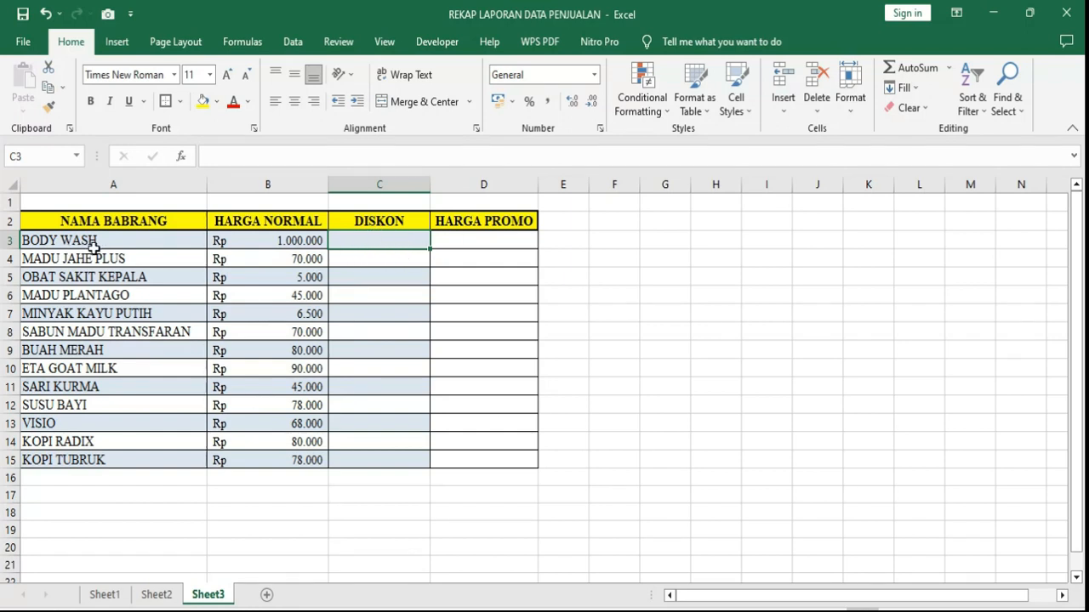
type("5")
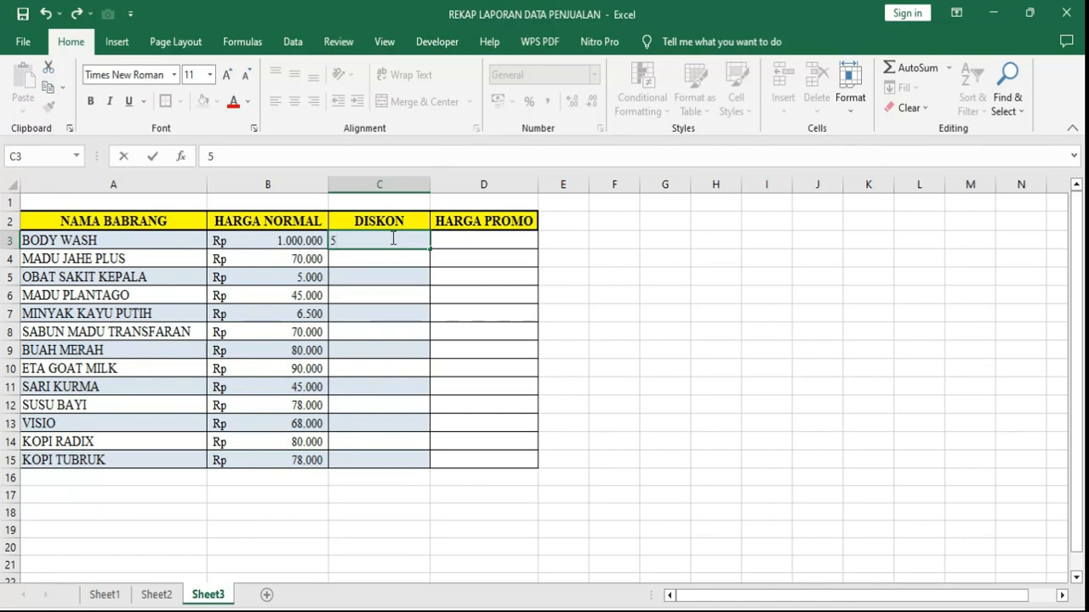
type("0")
key("BackSpace")
key("Return")
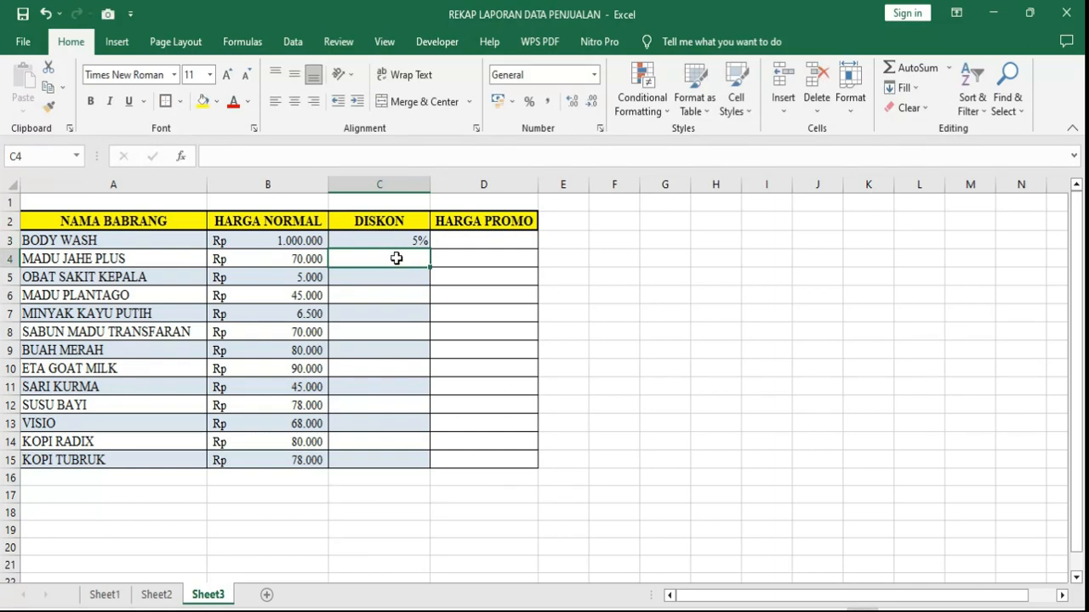
type("10")
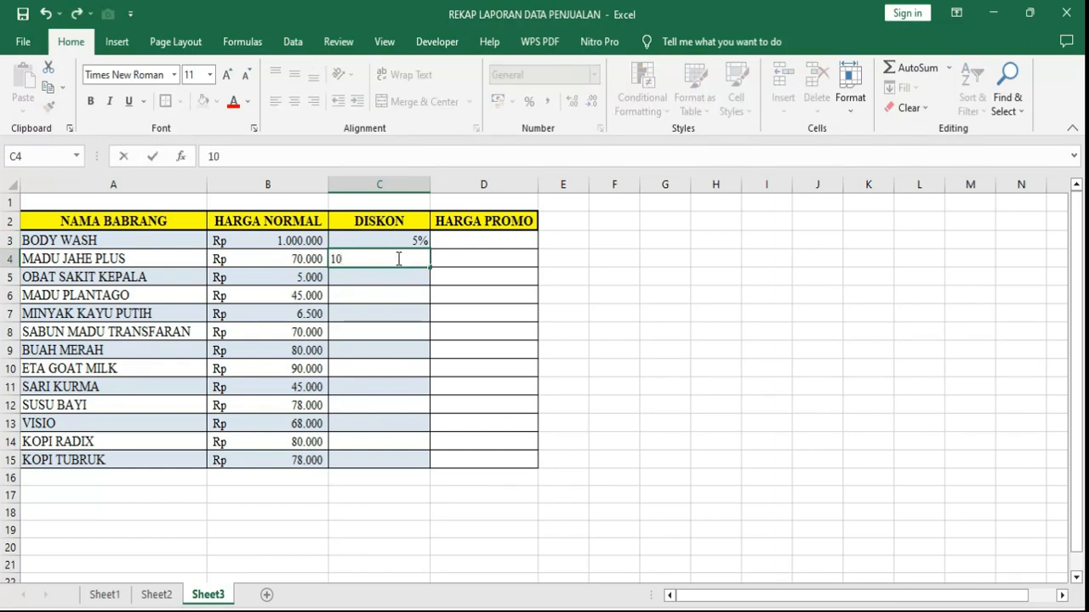
type("%")
key("Return")
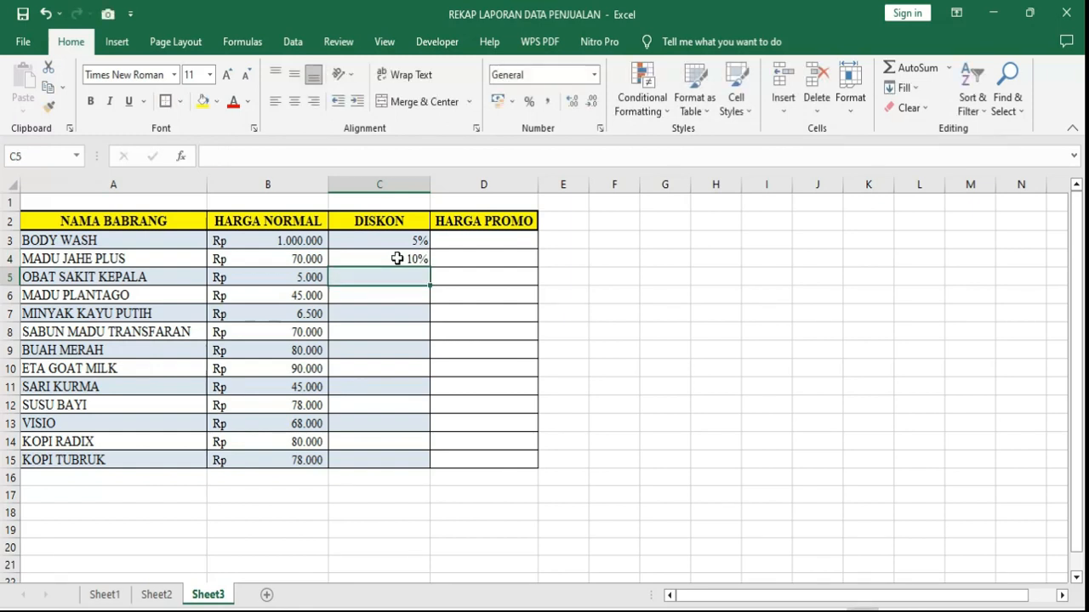
Step: Clear the discounts in C3:C15 and apply the Percent Style to that range
left_click_drag(410, 240, 391, 457)
key("Delete")
left_click(401, 355)
left_click(393, 237)
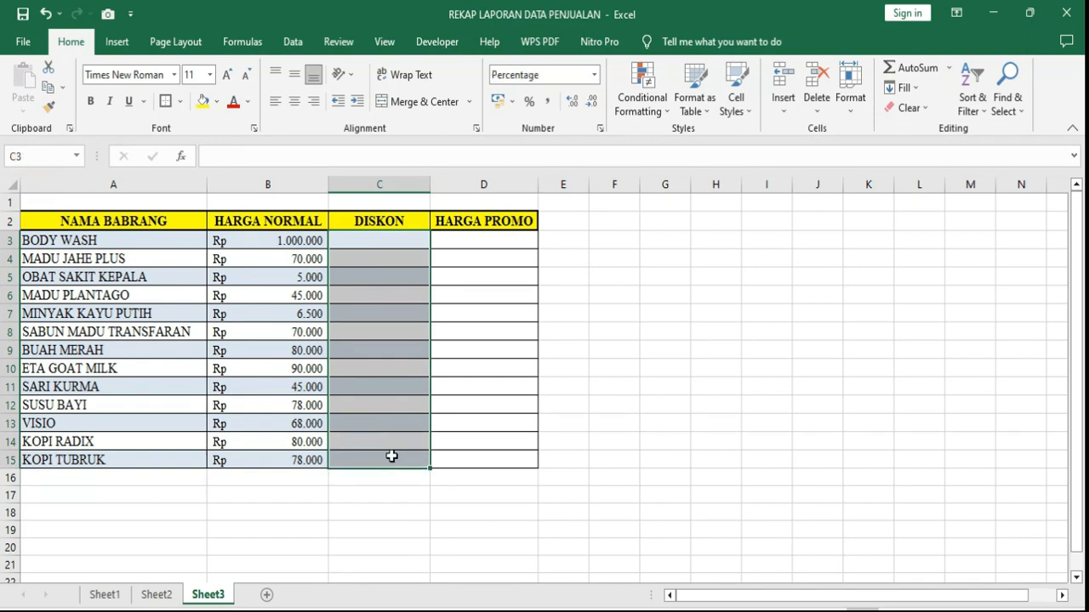
left_click(533, 104)
Step: Enter 5% as the discount for BODY WASH in C3 and 10% for MADU JAHE PLUS in C4
left_click(398, 243)
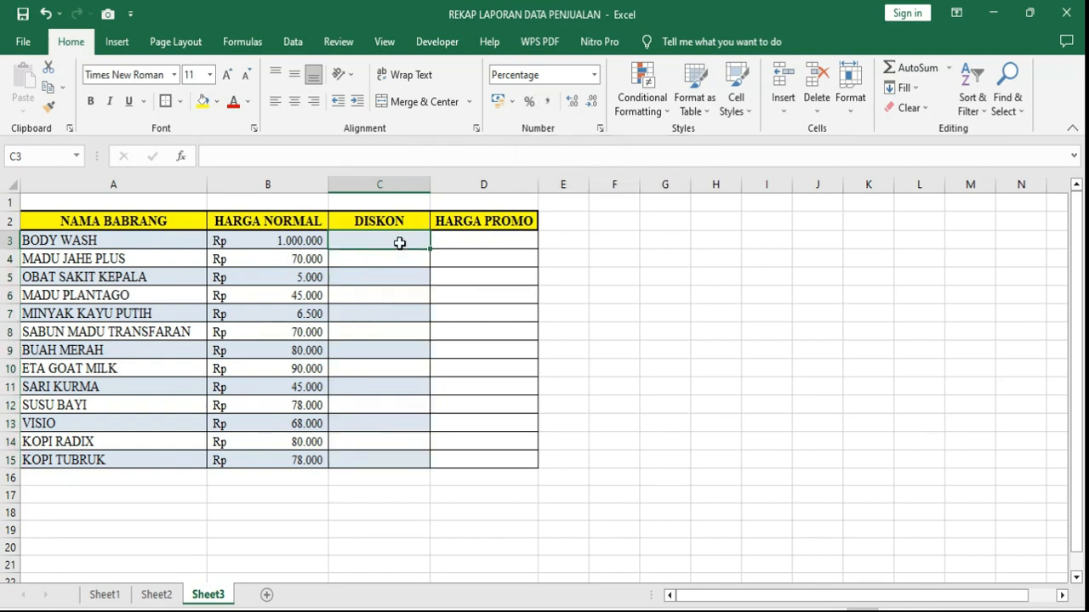
type("5")
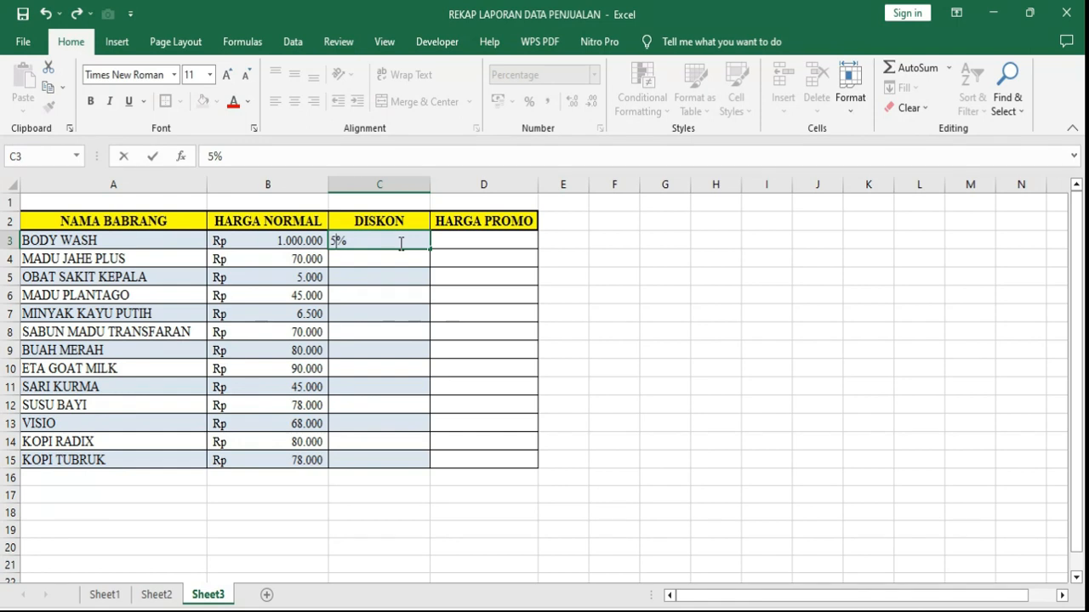
key("Return")
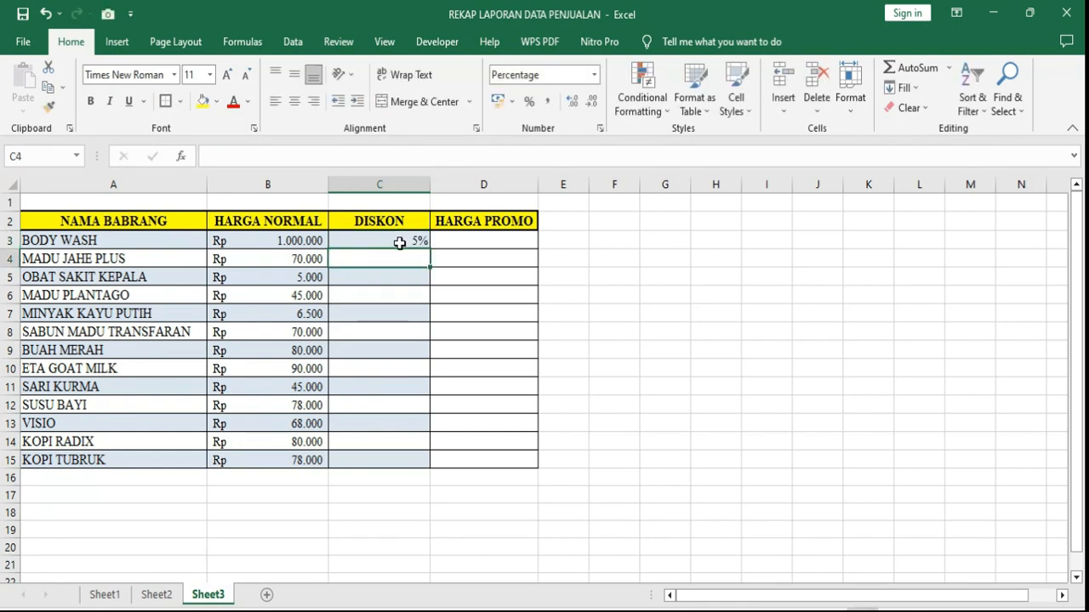
type("10")
key("Return")
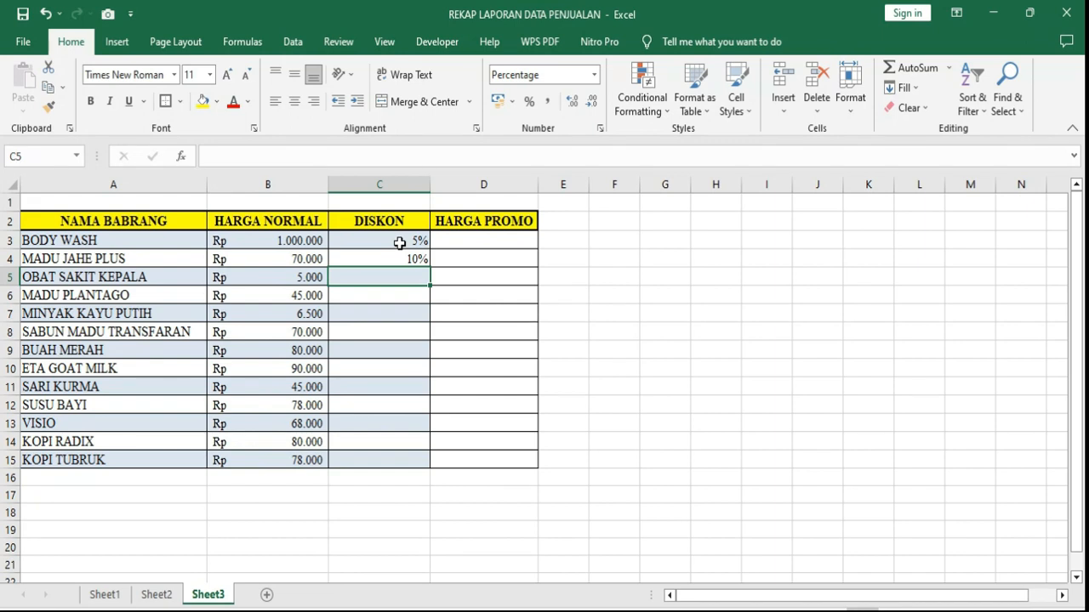
Step: Reapply the Percent Style to the whole DISKON range C3:C15
left_click_drag(399, 243, 410, 460)
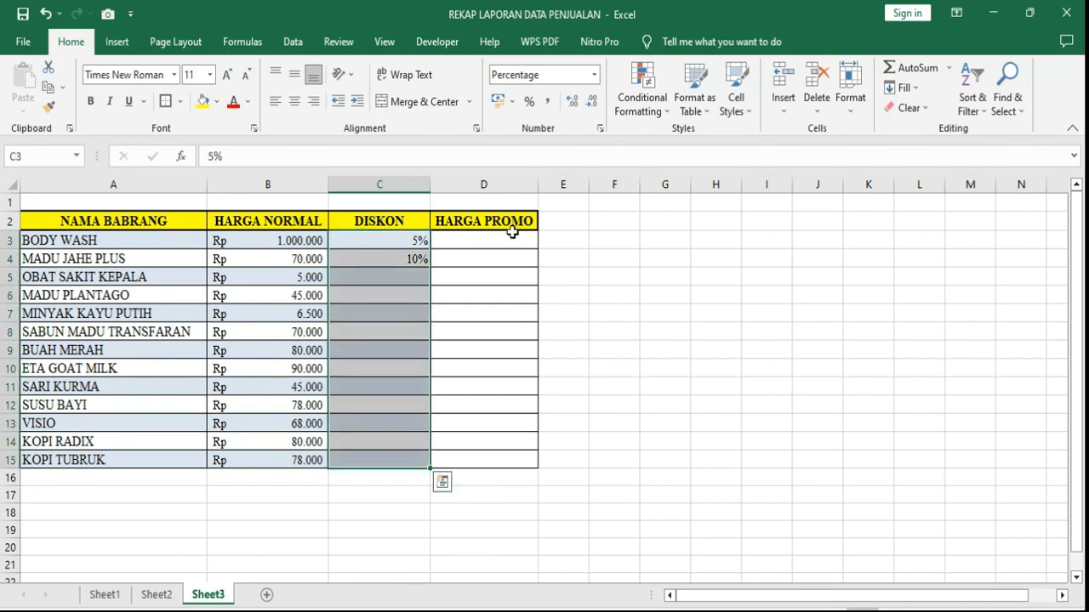
left_click(529, 102)
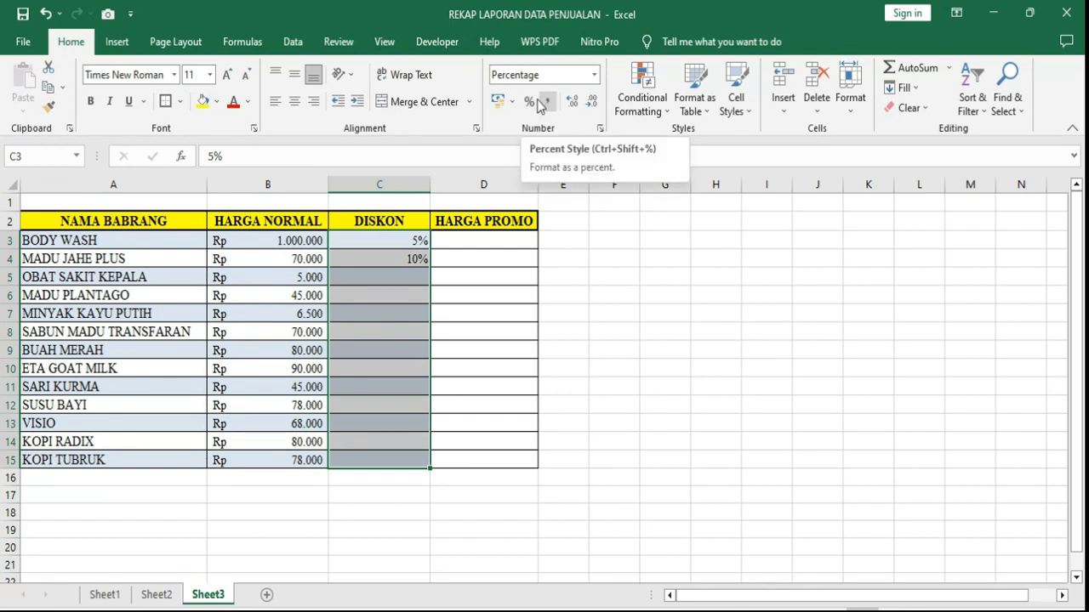
Step: Enter discounts of 15%, 25%, 10%, 20% and 30% in C5:C9, from OBAT SAKIT KEPALA down to BUAH MERAH
left_click(398, 276)
type("15")
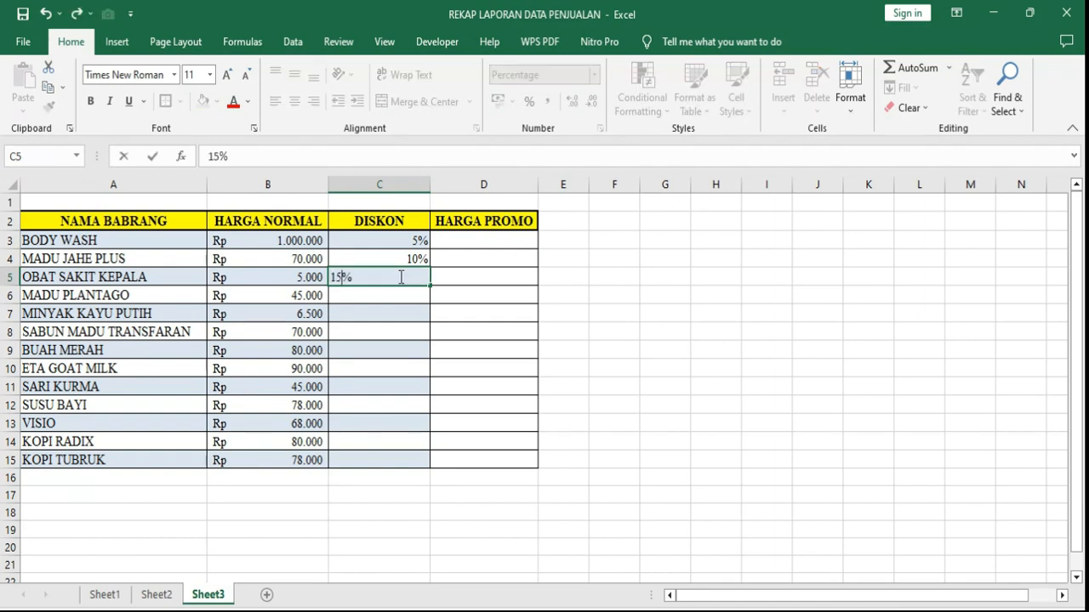
key("Return")
type("25")
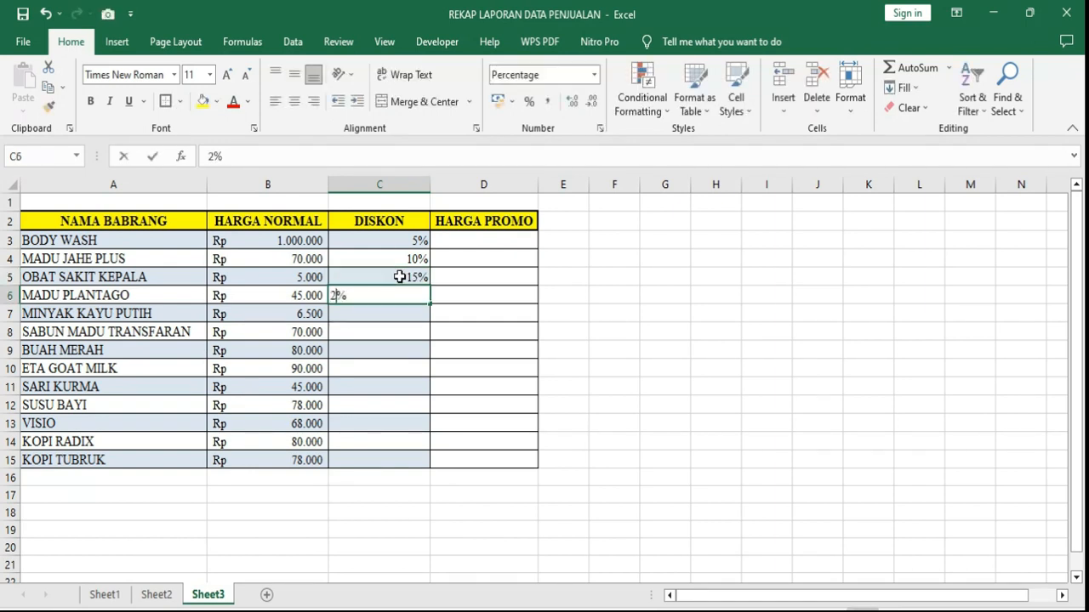
key("Return")
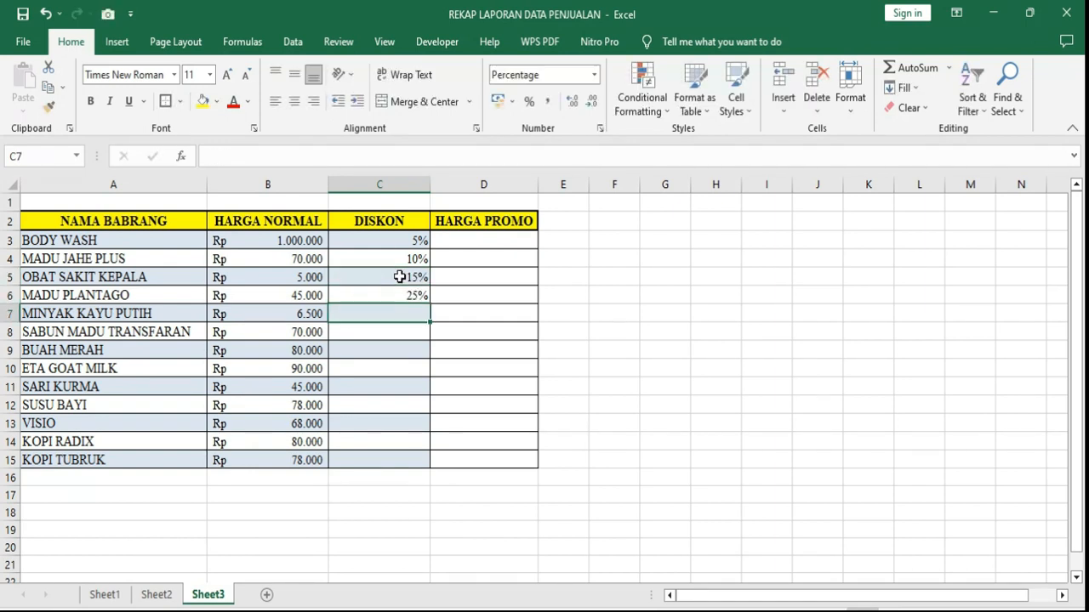
type("10")
key("Return")
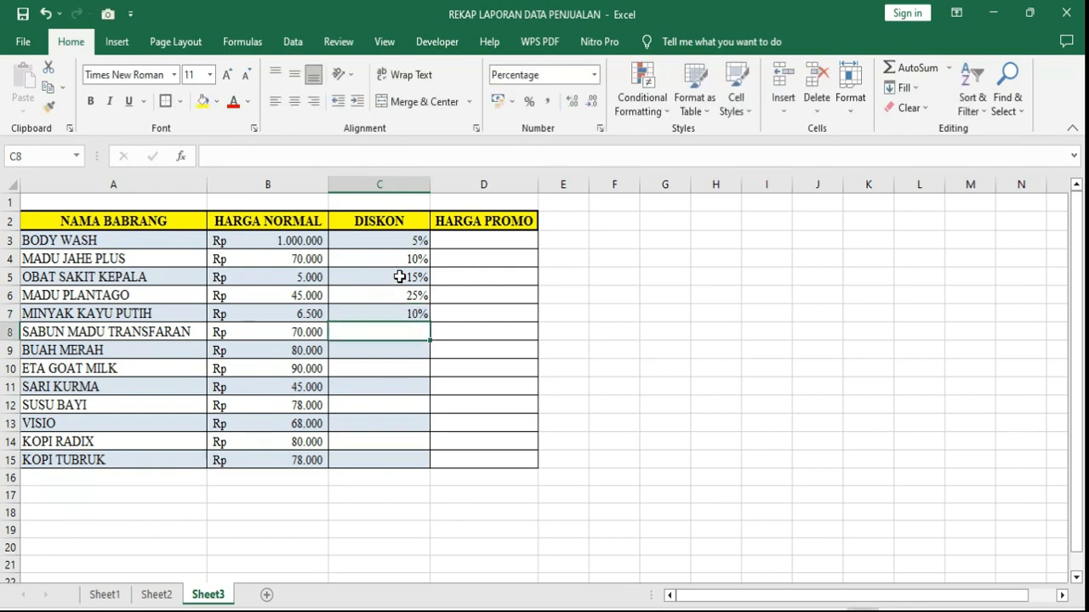
type("20")
key("Return")
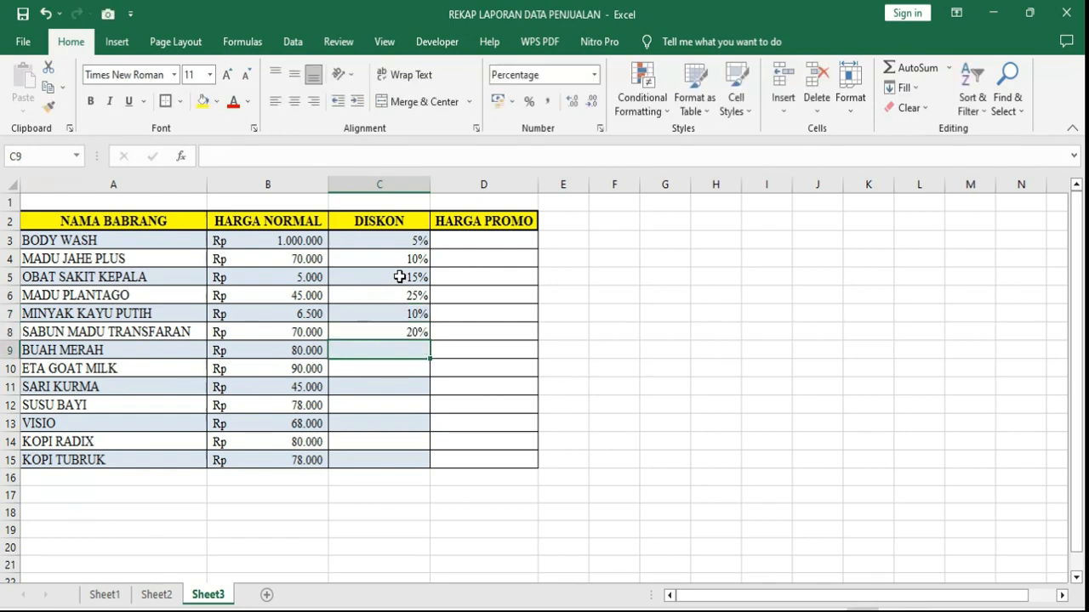
type("30")
key("Return")
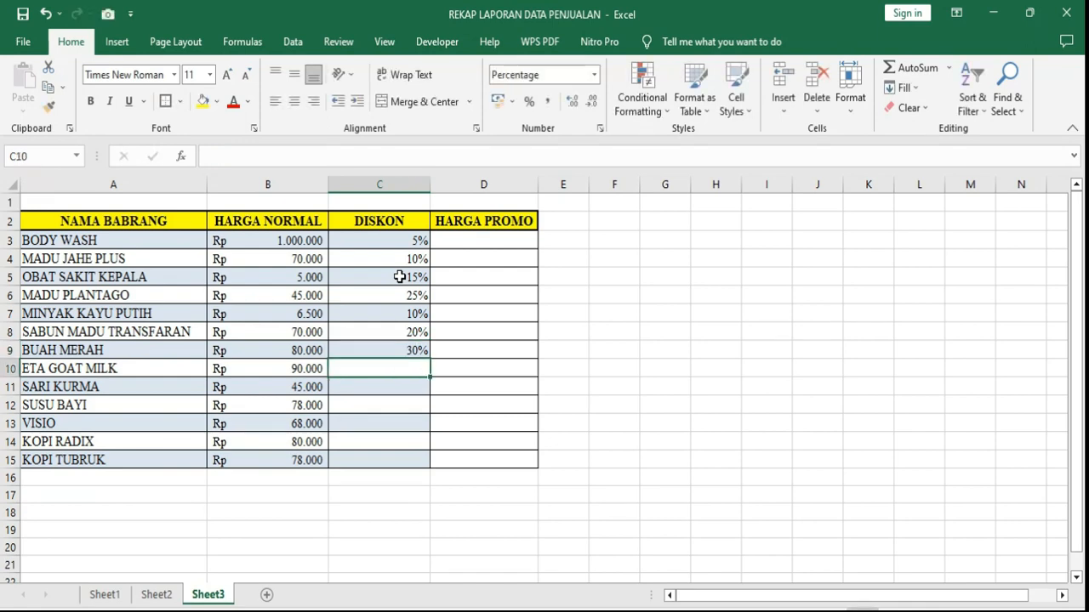
Step: Enter discounts of 40%, 10%, 25%, 45%, 15% and 10% in C10:C15, from ETA GOAT MILK down to KOPI TUBRUK
type("40")
key("Return")
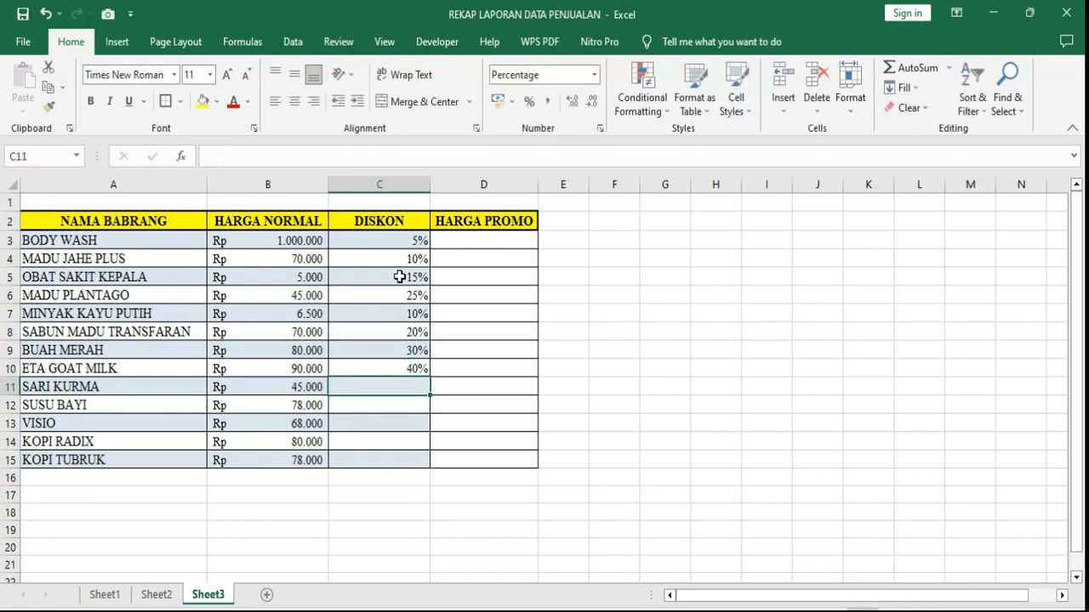
type("10")
key("Return")
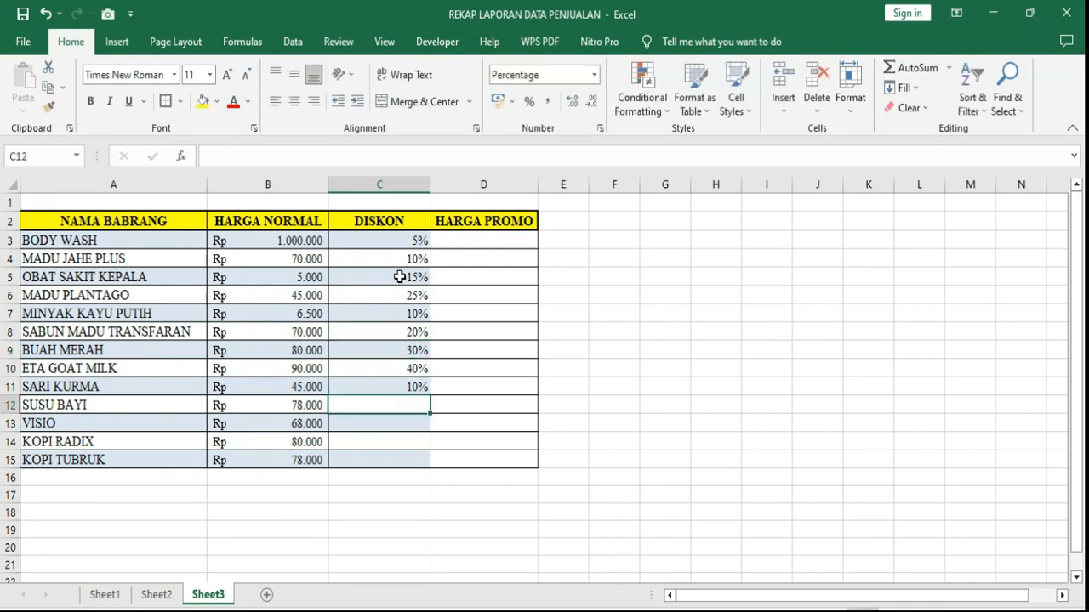
type("25")
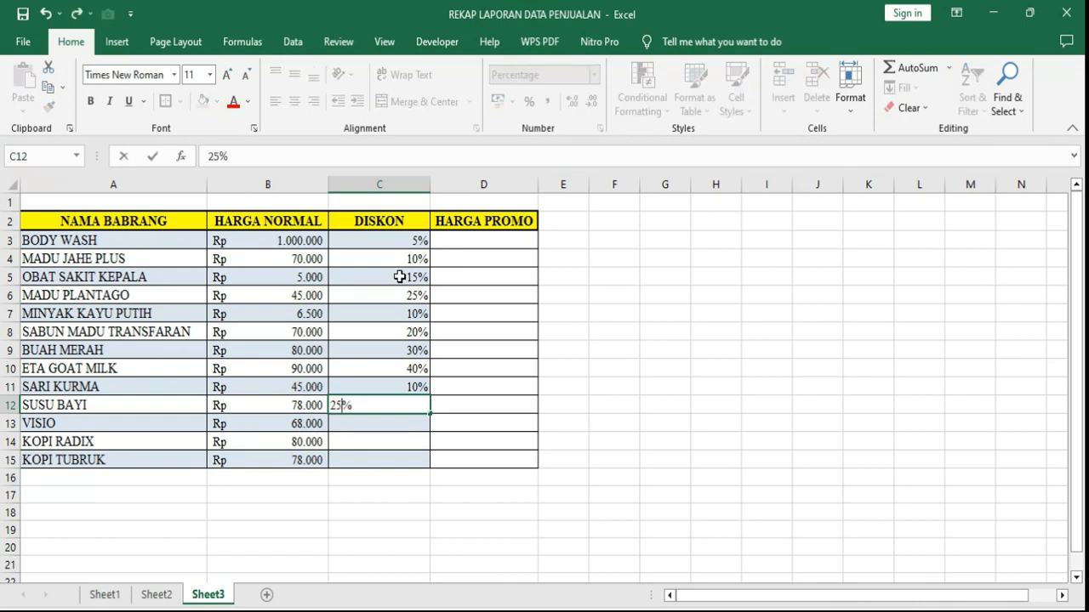
key("Return")
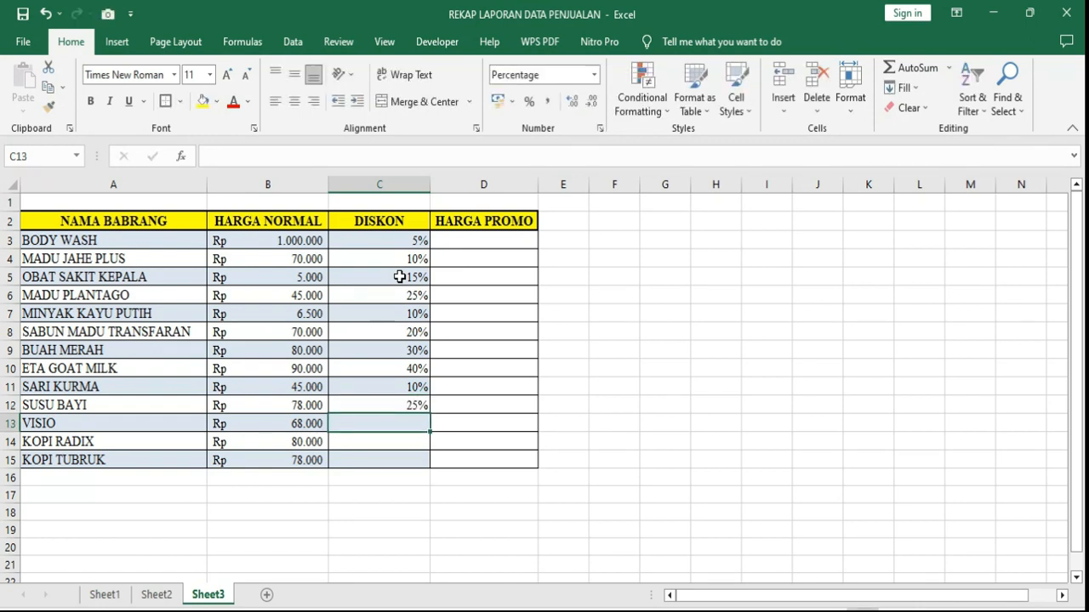
type("45")
key("Return")
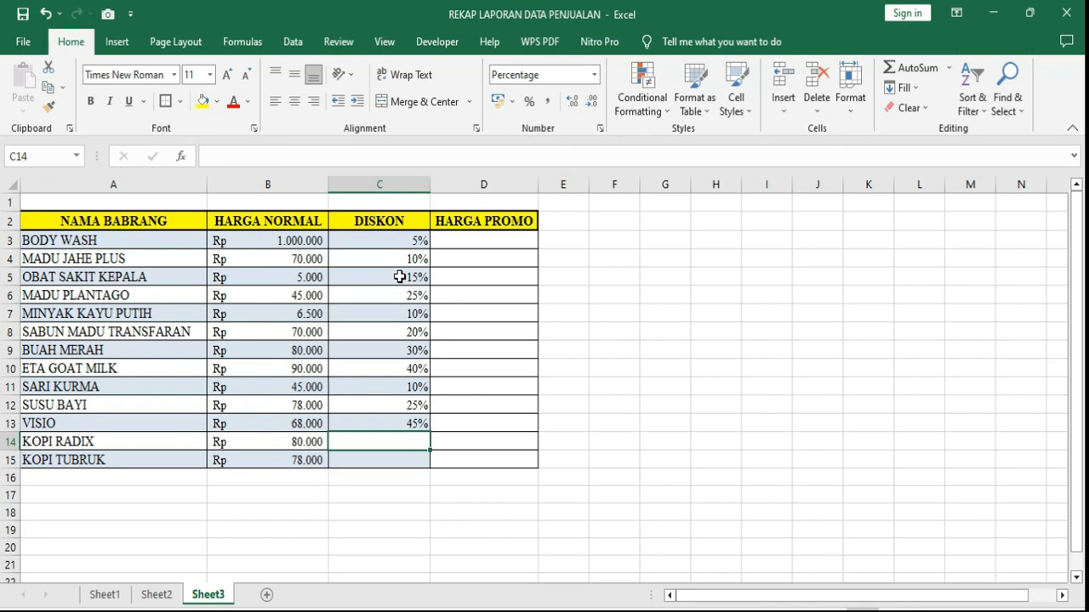
type("15")
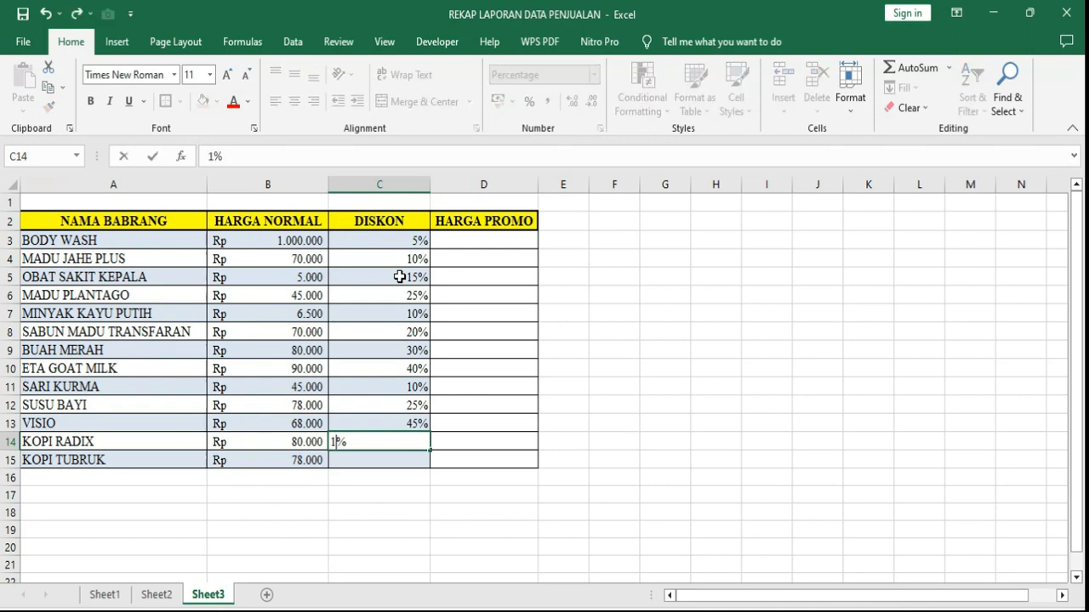
key("Return")
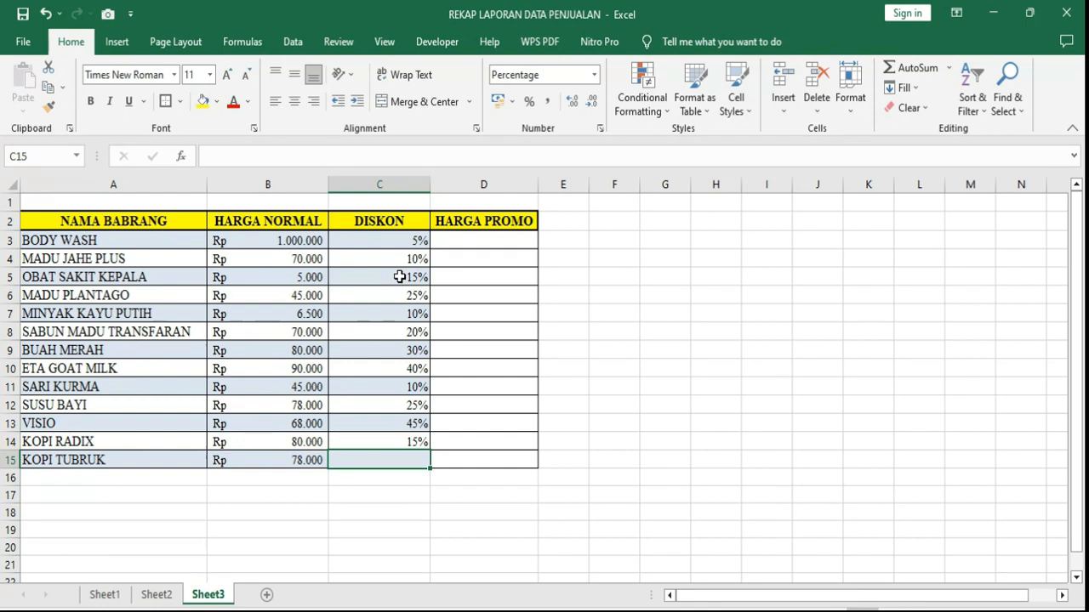
type("10")
key("Return")
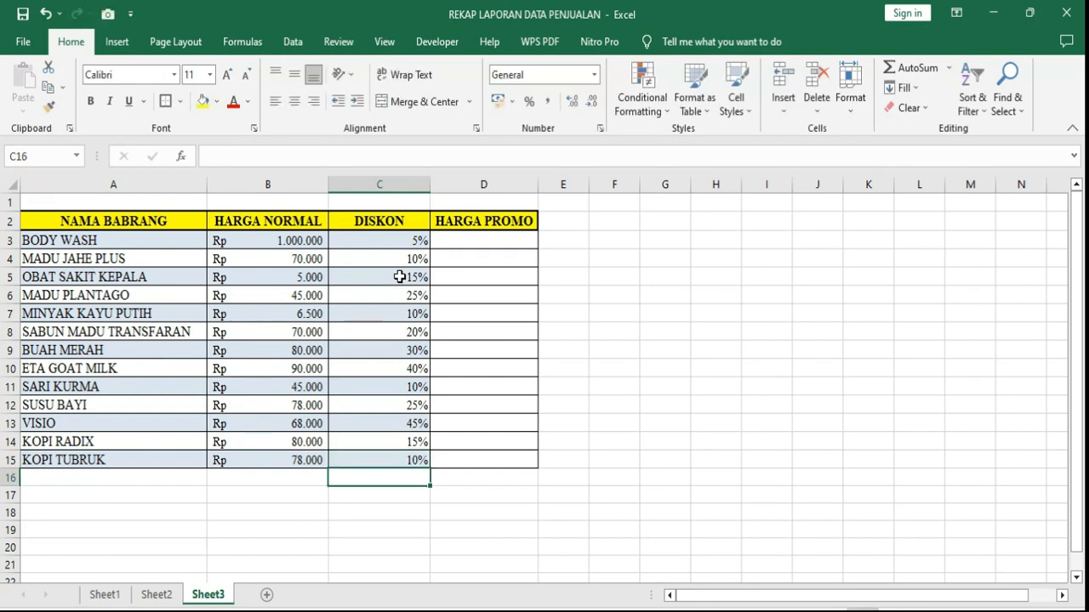
Step: Center the discount percentages in C3:C15 horizontally
left_click_drag(392, 242, 384, 460)
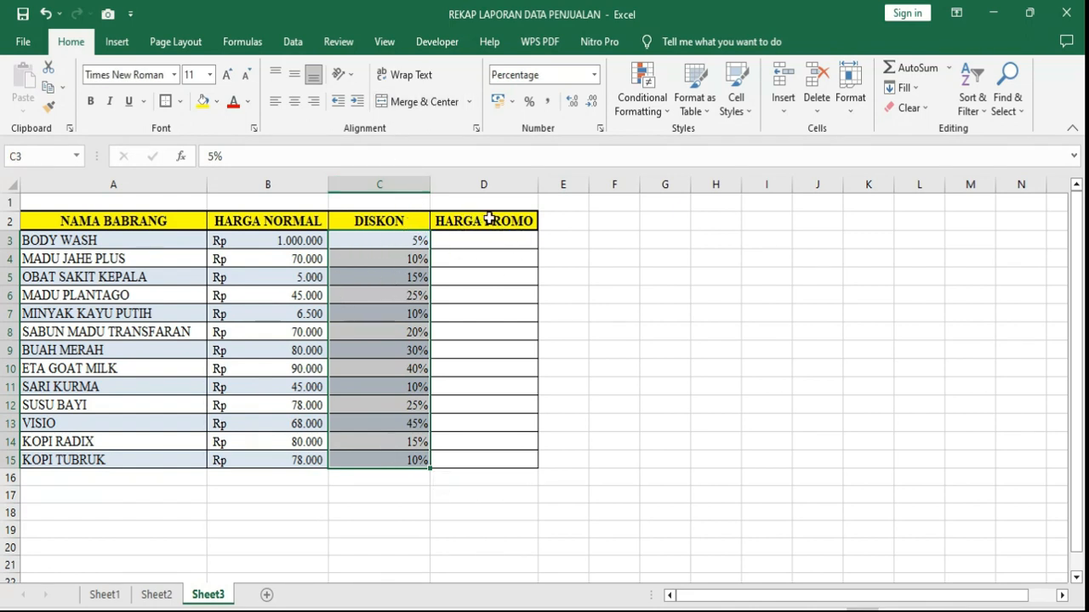
left_click(296, 101)
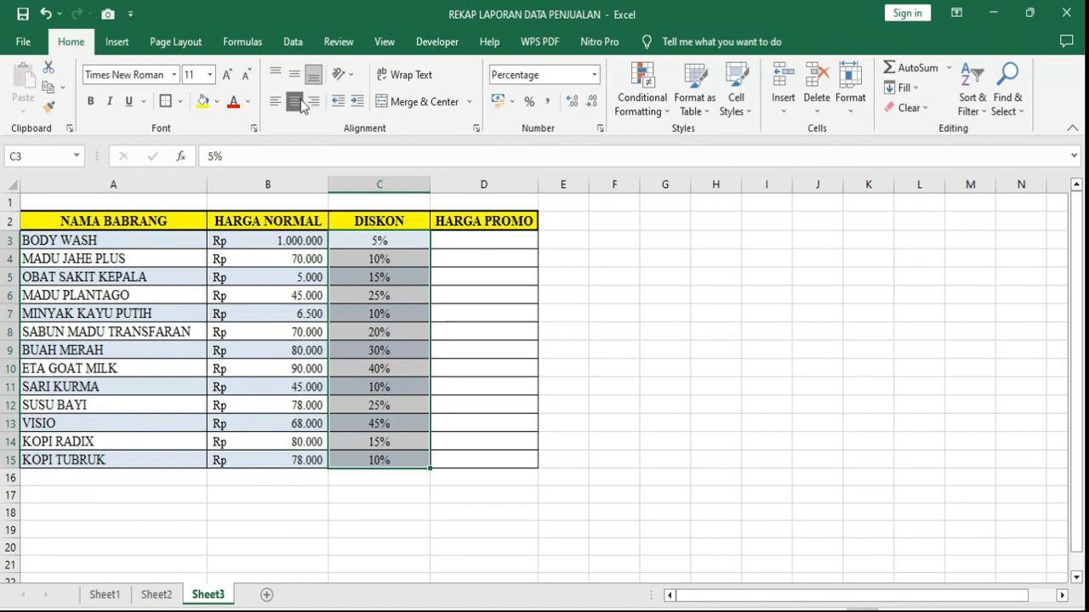
left_click(387, 244)
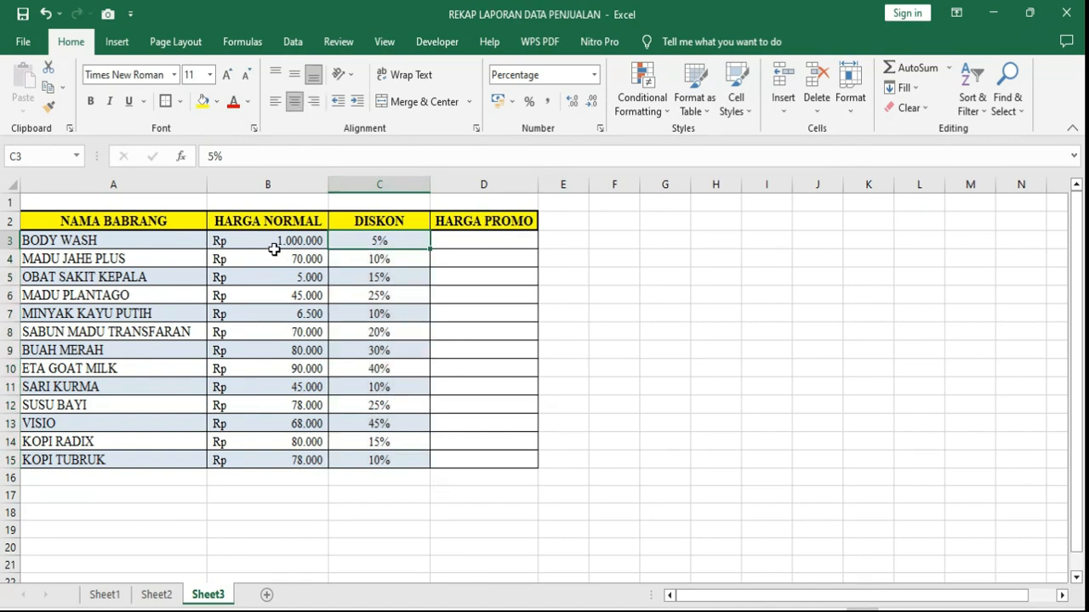
Step: Set the number format of the HARGA NORMAL prices in B3:B15 to General
left_click(275, 244)
left_click(275, 387)
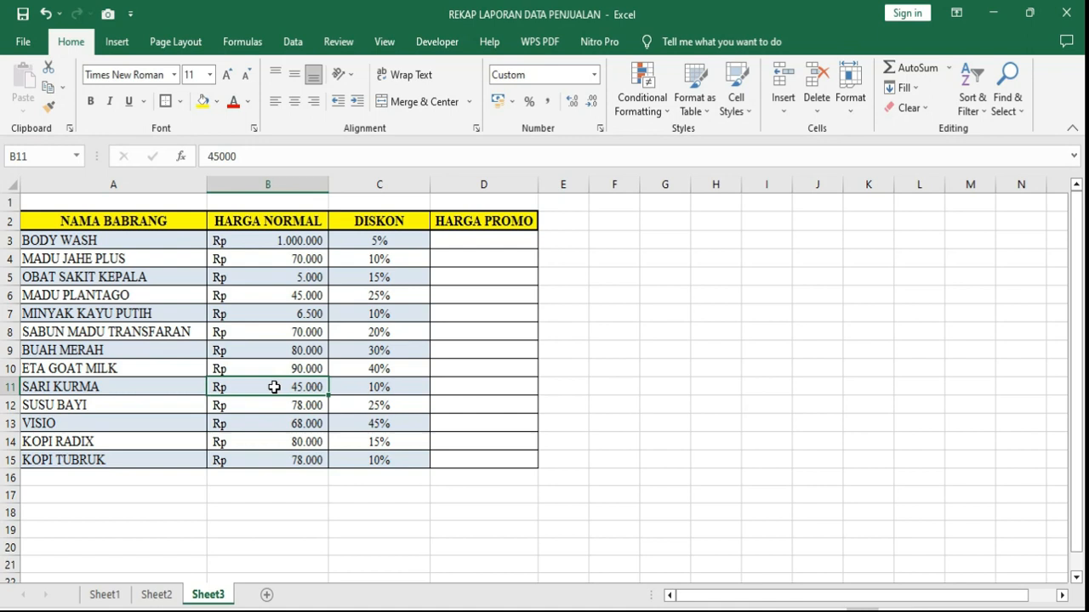
left_click(245, 236)
left_click_drag(245, 236, 267, 461)
left_click(595, 76)
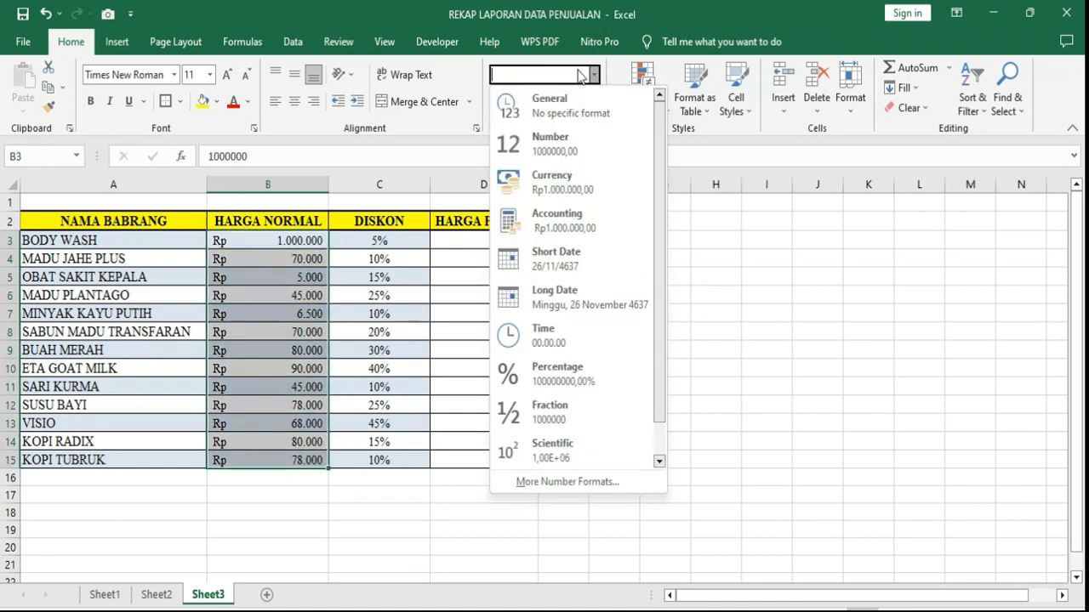
left_click(552, 104)
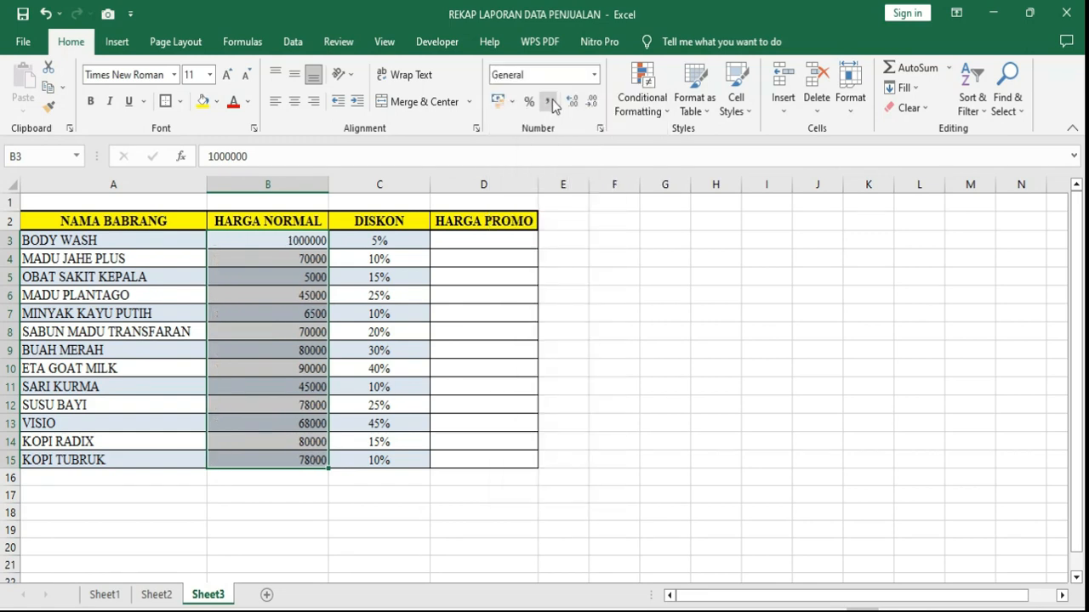
left_click(299, 257)
left_click(669, 295)
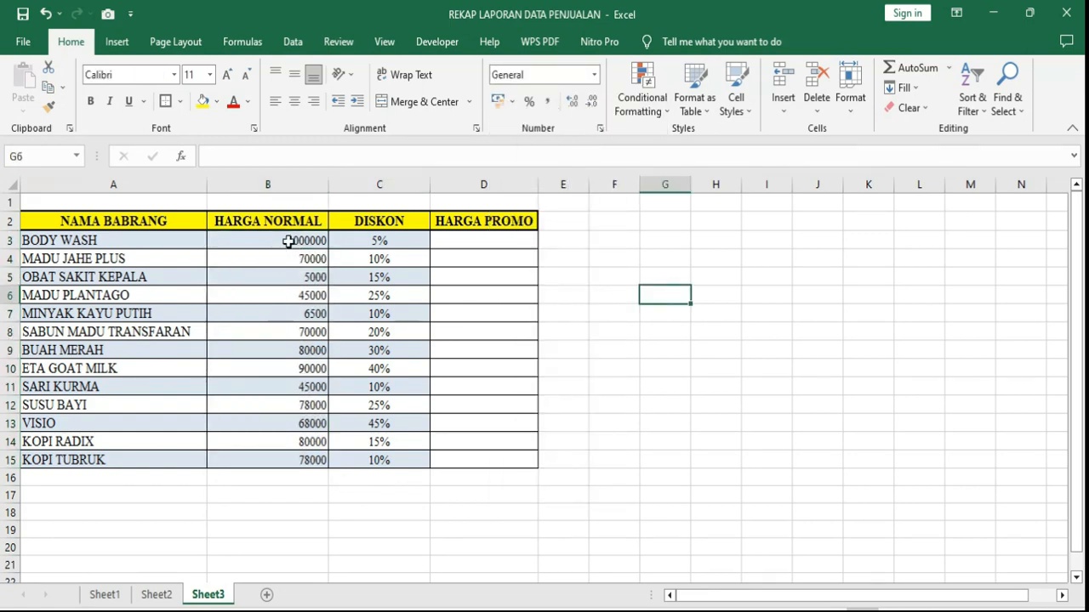
Step: Try the Comma Style on the HARGA NORMAL prices in B3:B15 and undo it
left_click_drag(291, 240, 311, 452)
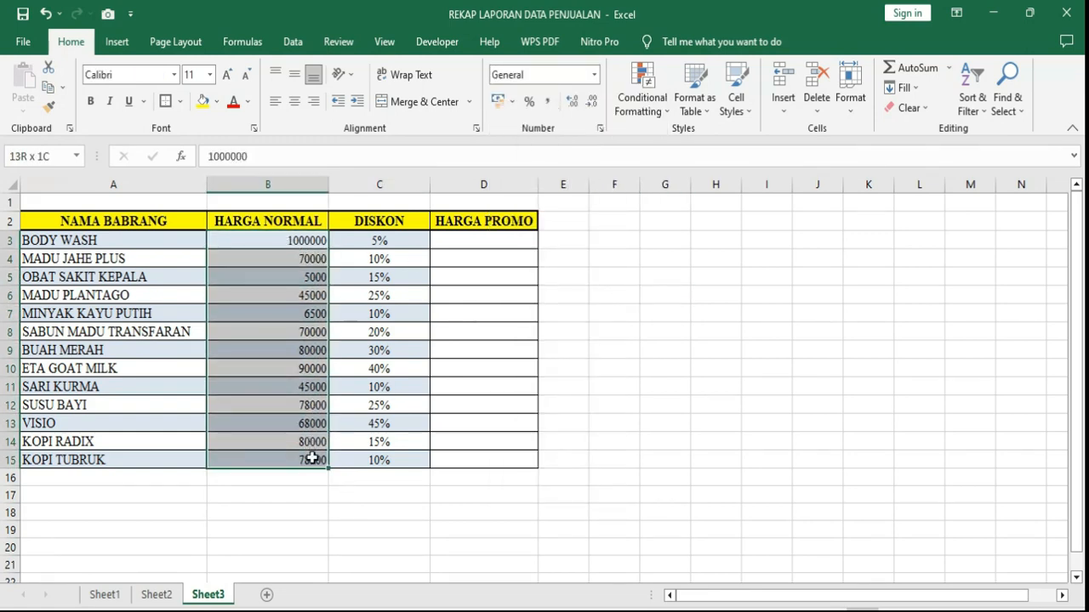
left_click(548, 102)
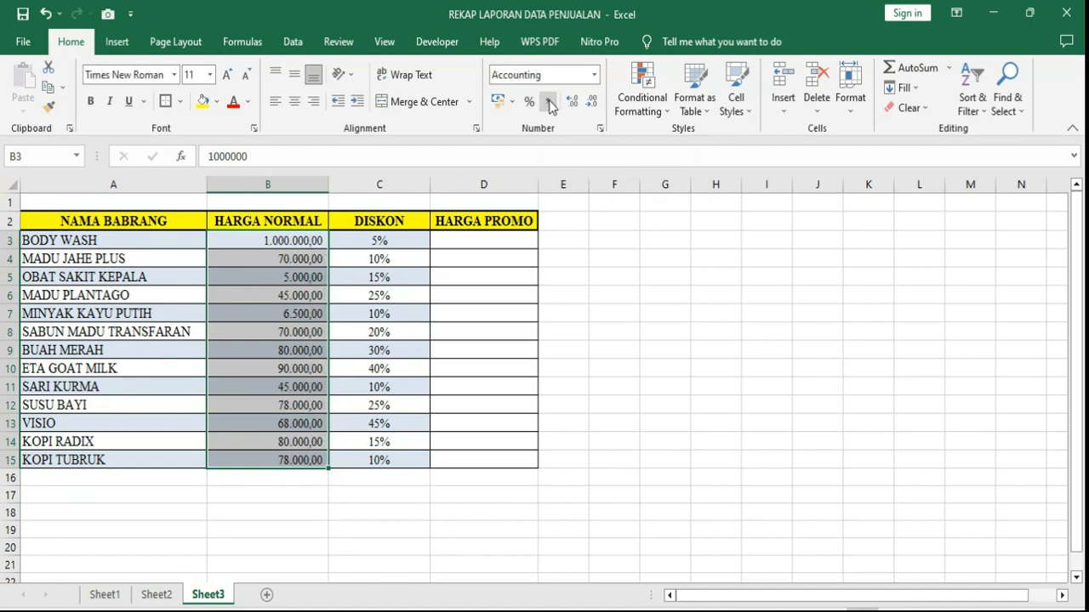
left_click(295, 242)
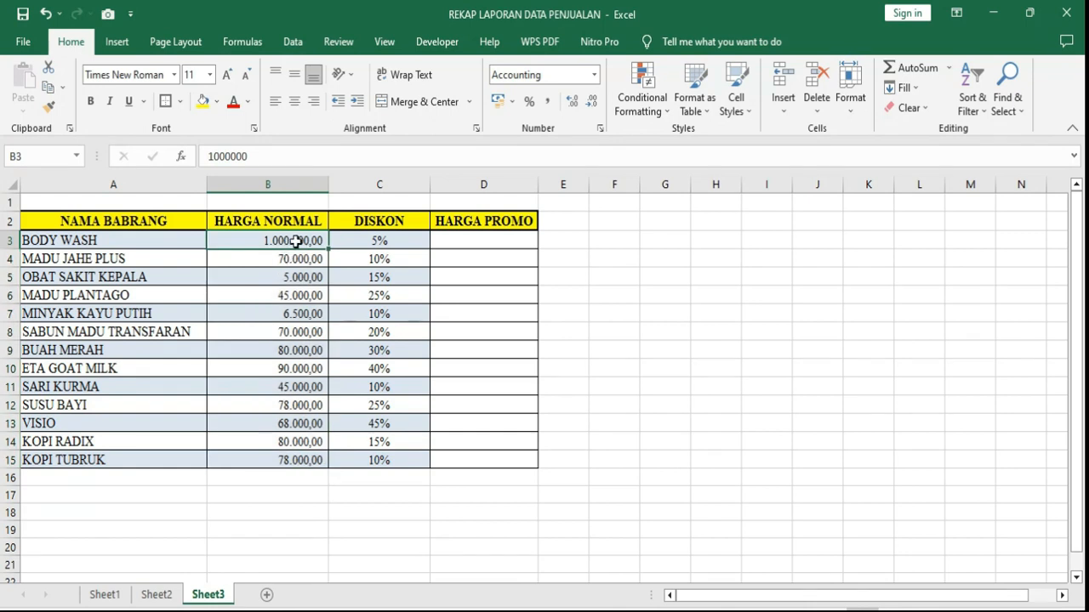
key("ctrl+z")
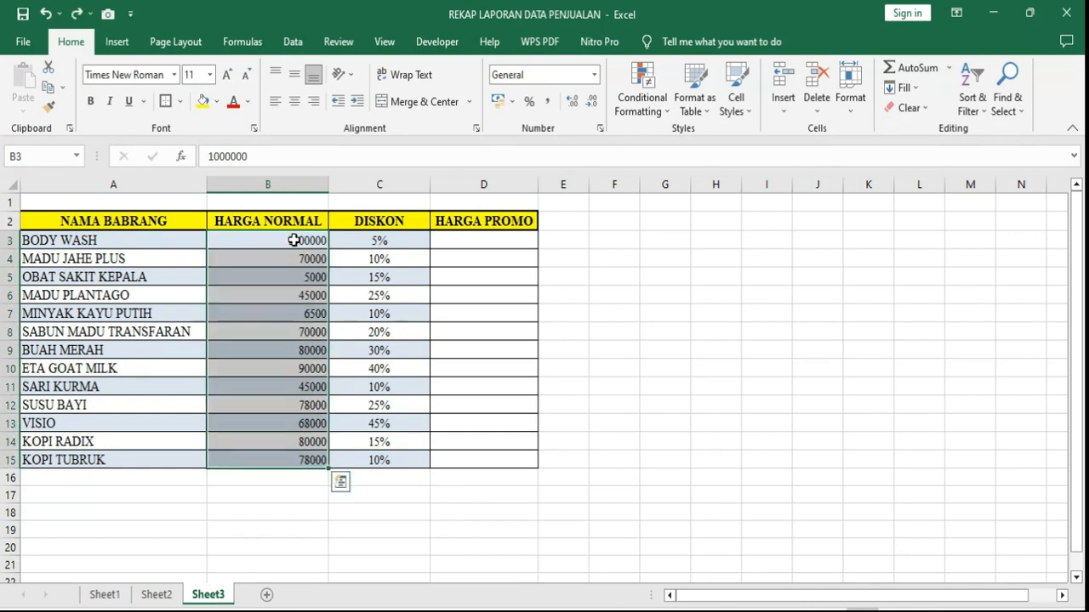
Step: Apply the Accounting number format to the HARGA NORMAL prices in B3:B15
left_click_drag(293, 241, 313, 459)
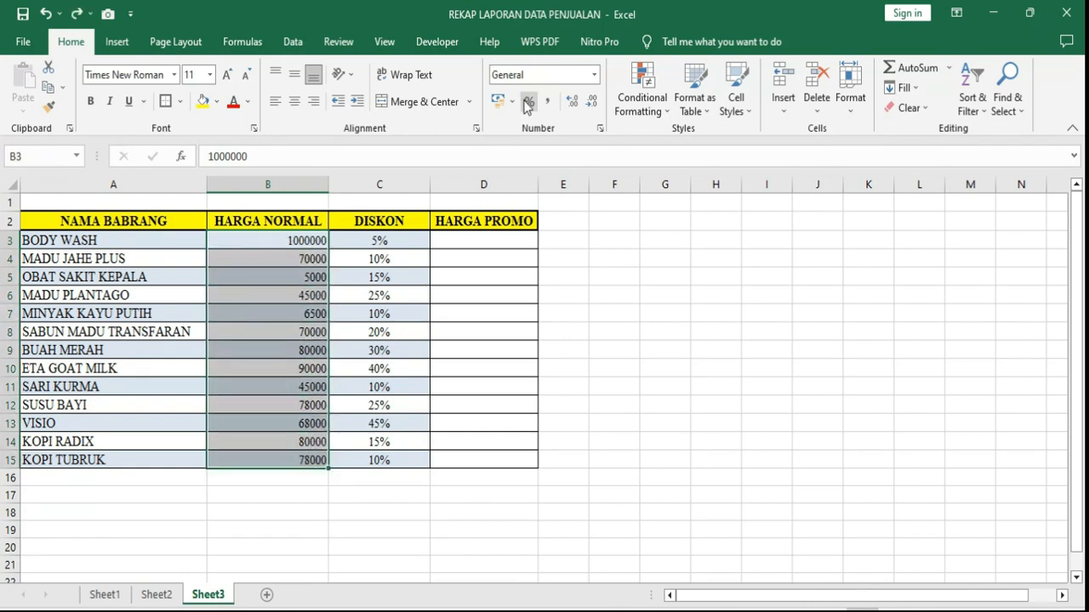
left_click(594, 75)
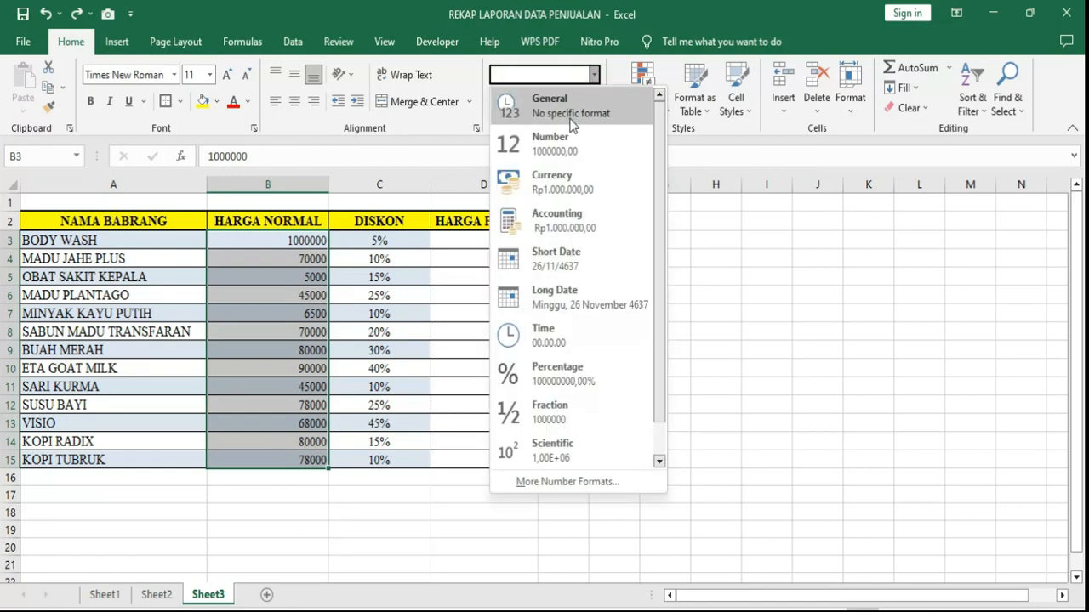
left_click(560, 224)
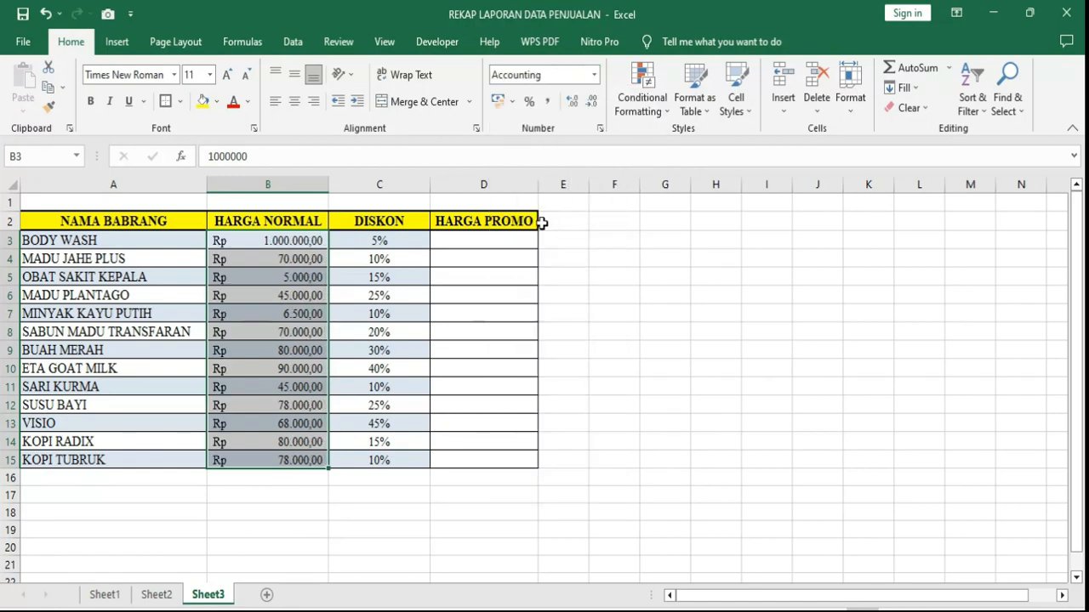
left_click(321, 241)
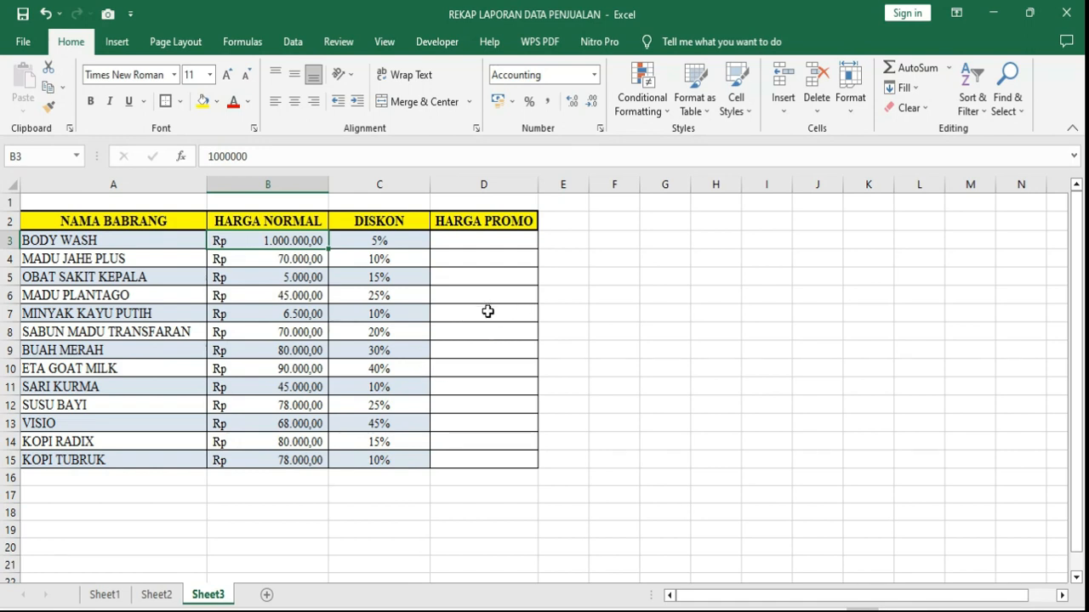
Step: Calculate the BODY WASH promo price in D3 with the formula =B3-(B3*C3) and check the entered formula
left_click(472, 239)
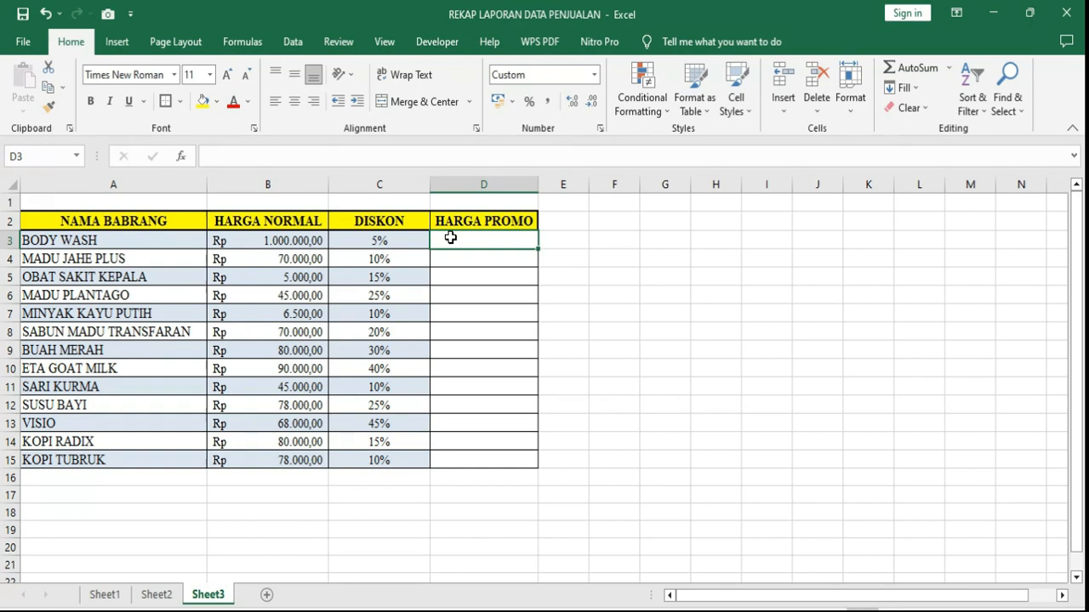
type("=")
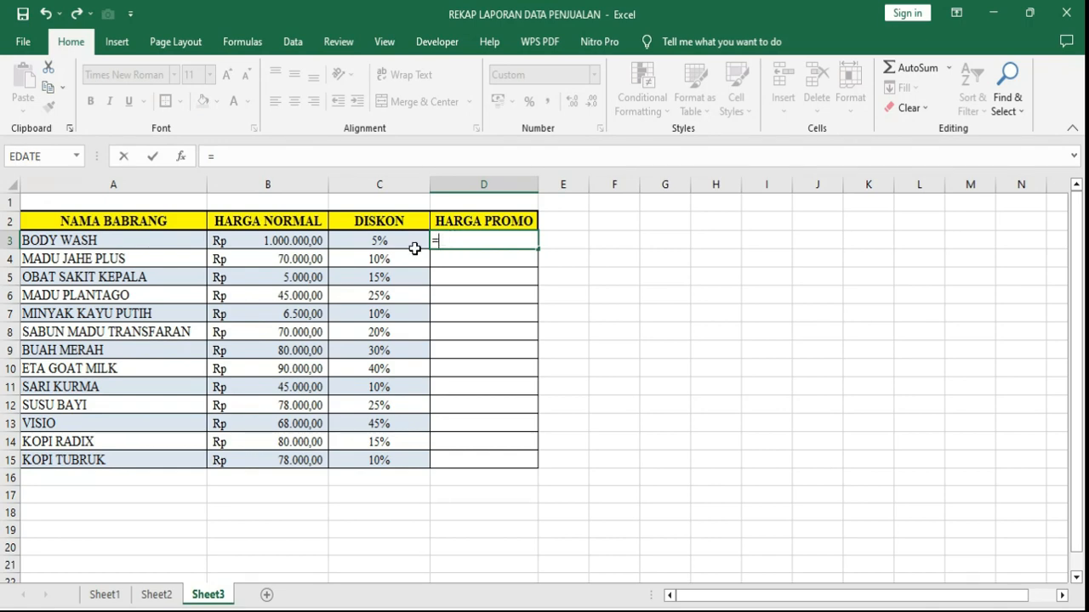
left_click(288, 241)
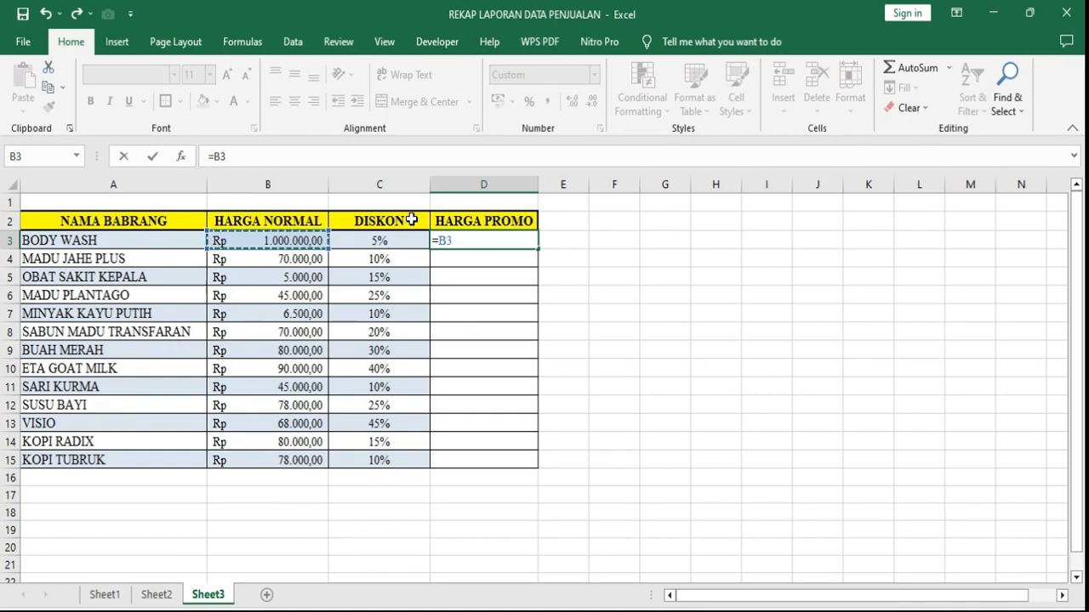
type("-(")
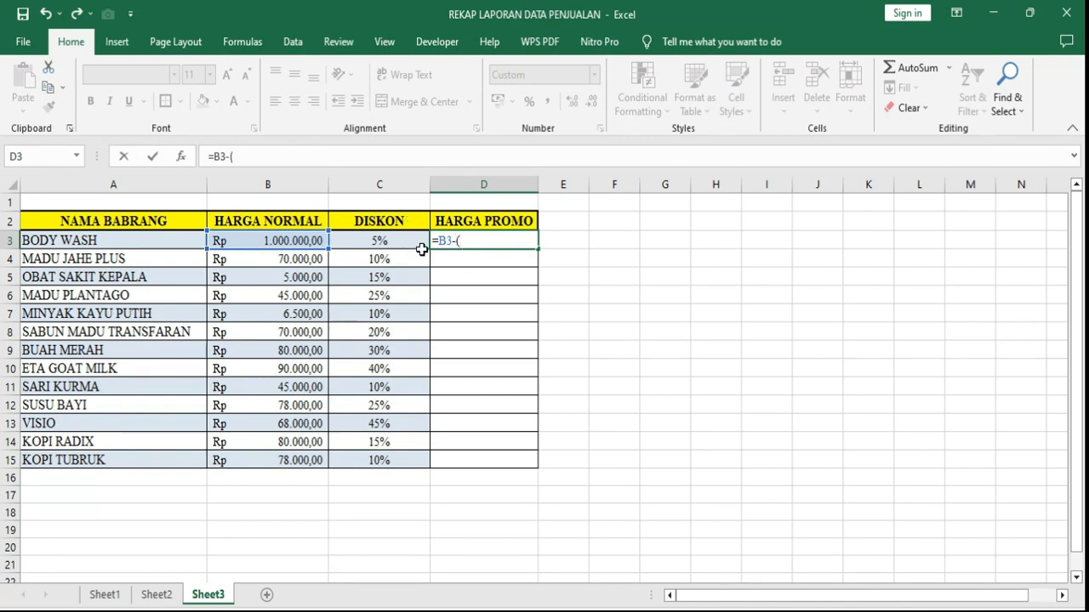
left_click(288, 240)
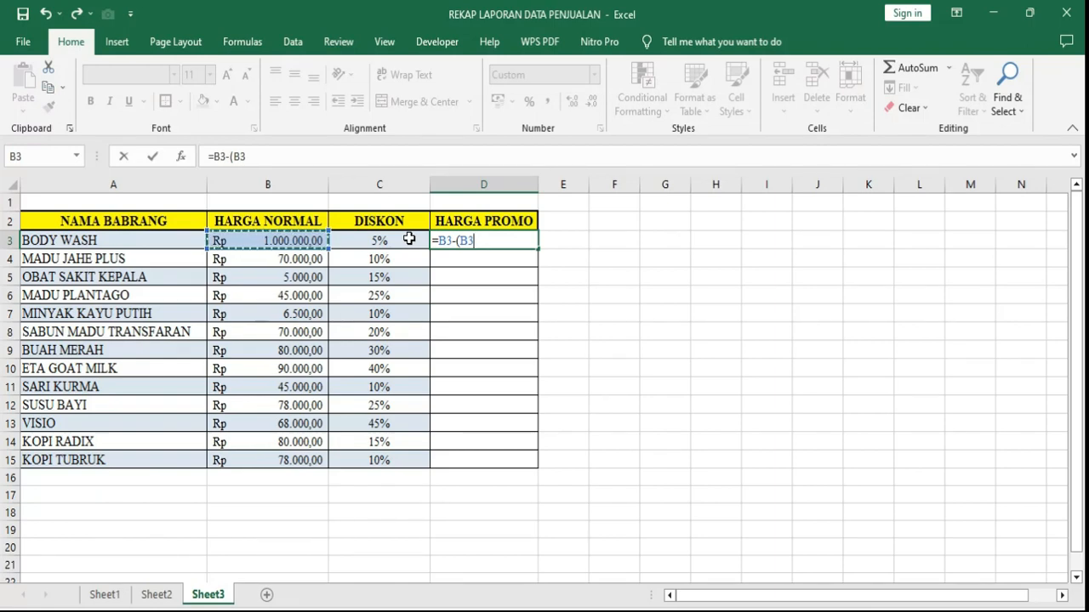
type("*")
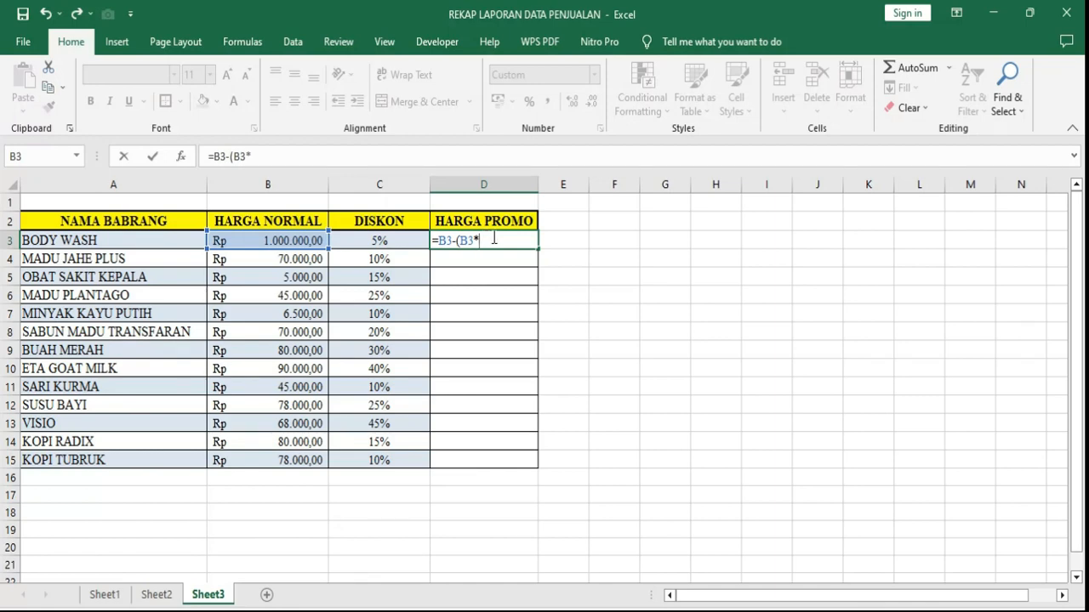
left_click(382, 243)
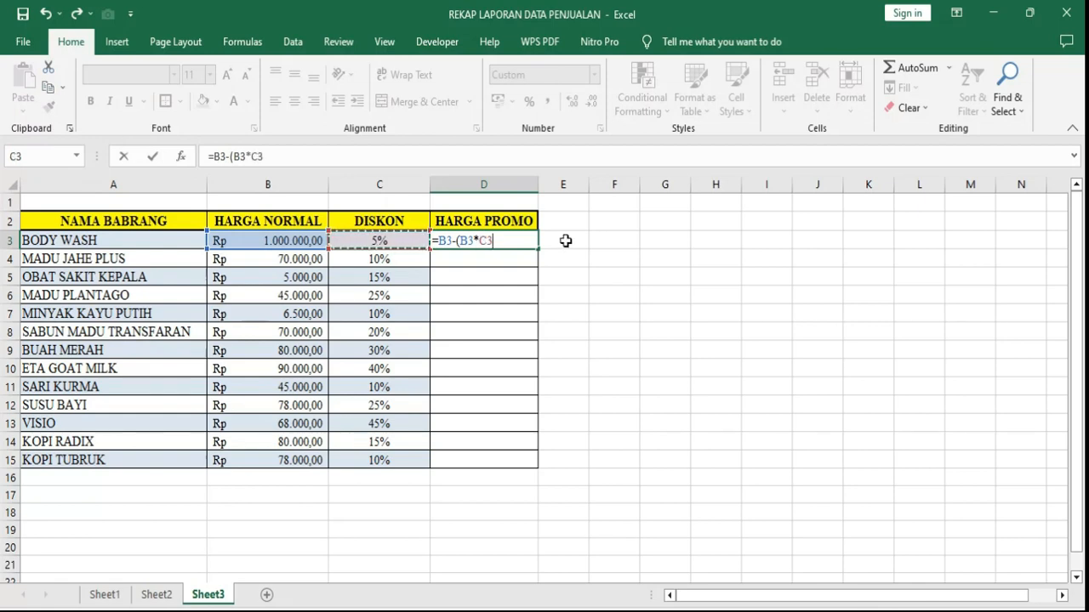
key("Return")
key("Return")
key("Down")
key("Down")
key("Down")
key("Down")
key("Down")
key("Down")
key("Down")
key("Down")
key("Down")
key("Down")
key("Down")
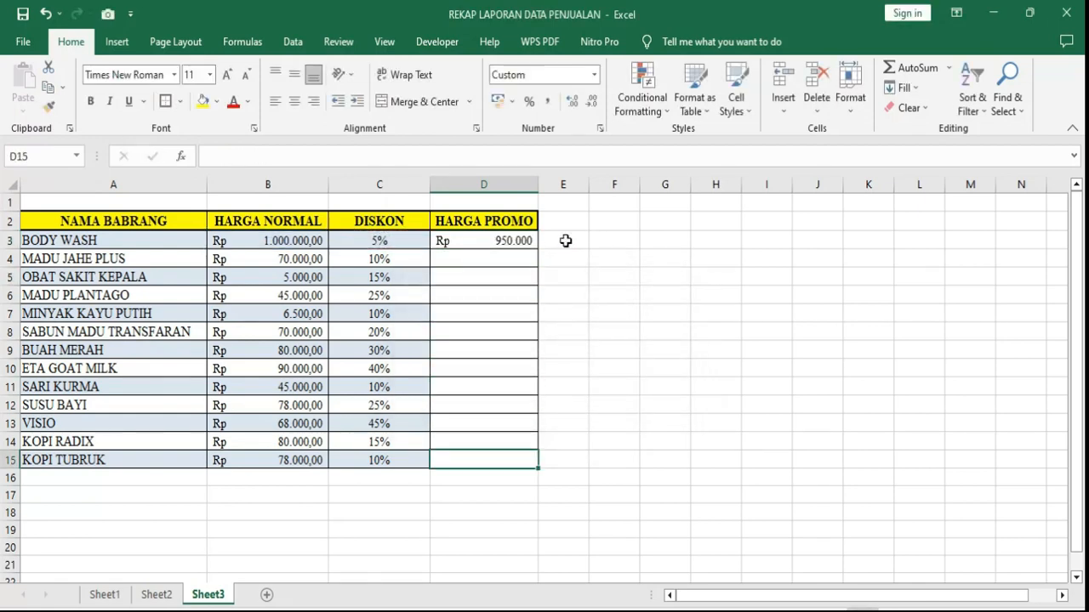
left_click(503, 242)
double_click(505, 241)
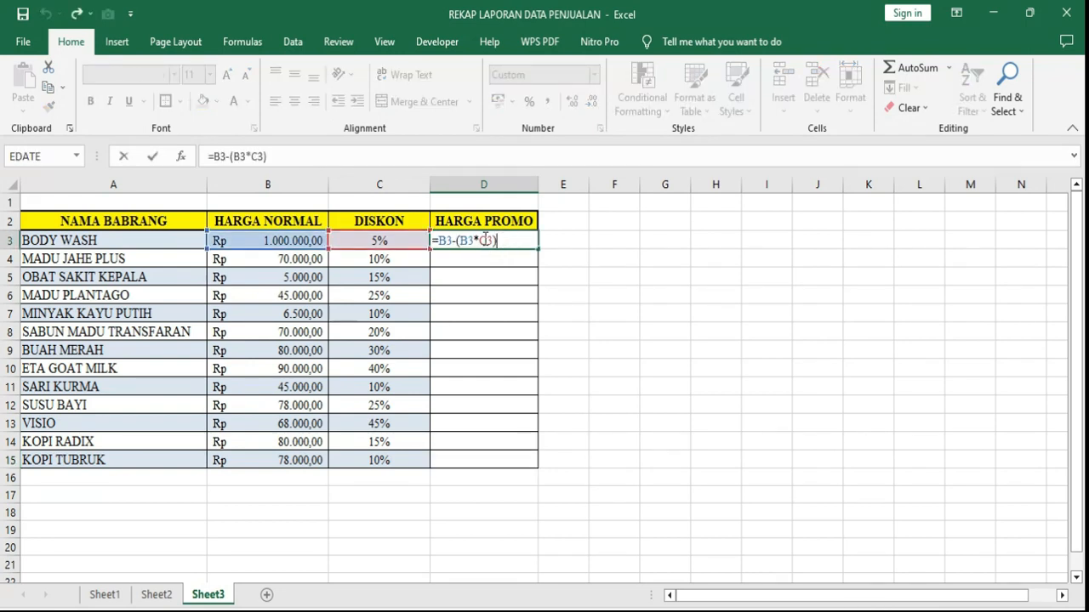
key("Return")
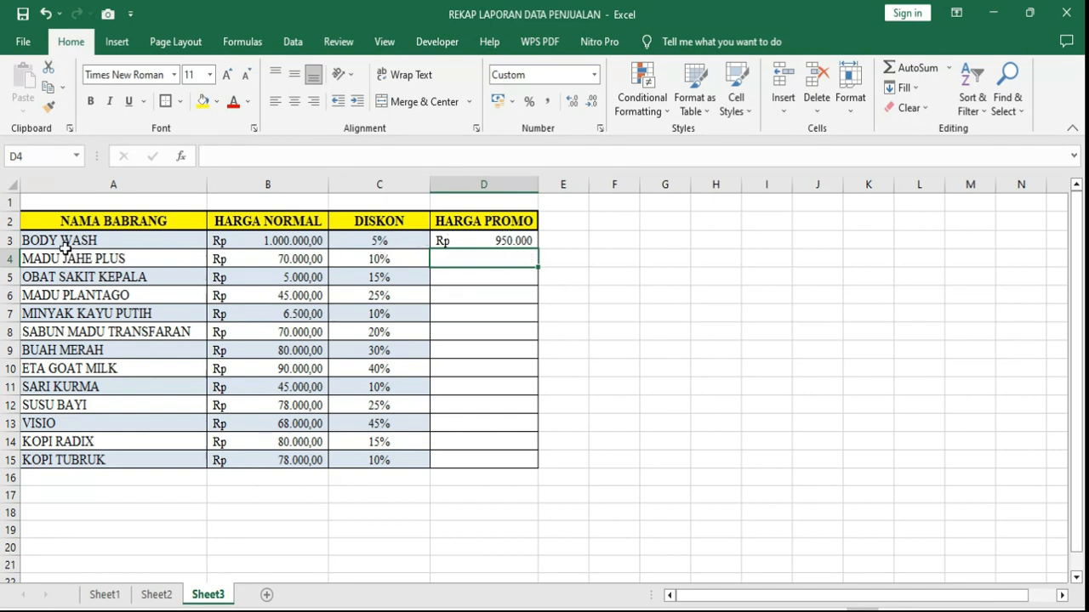
Step: Set the BODY WASH discount in C3 to 10%
left_click(298, 241)
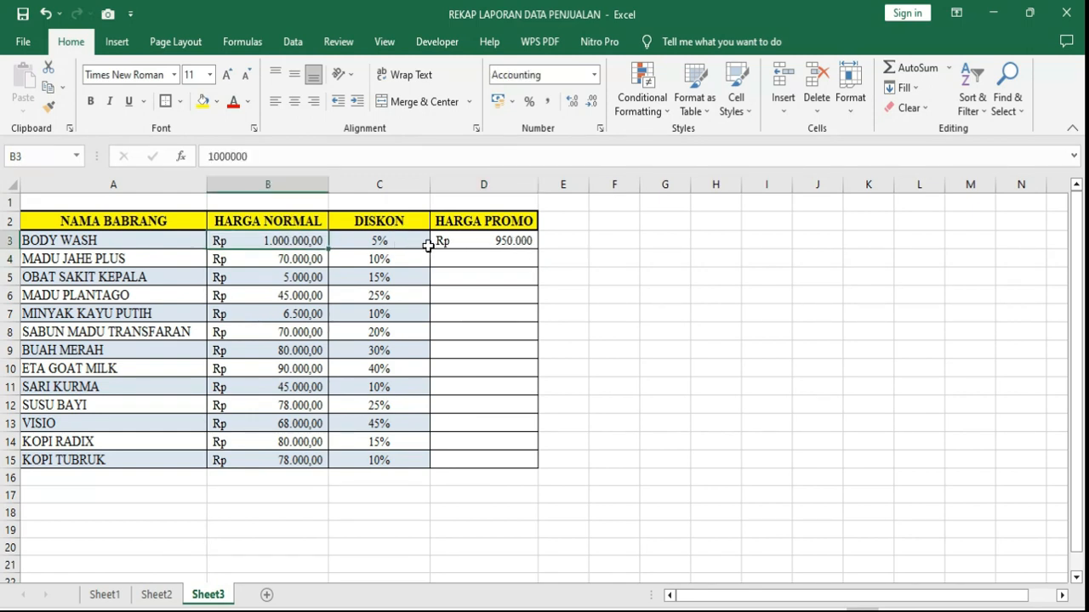
double_click(376, 241)
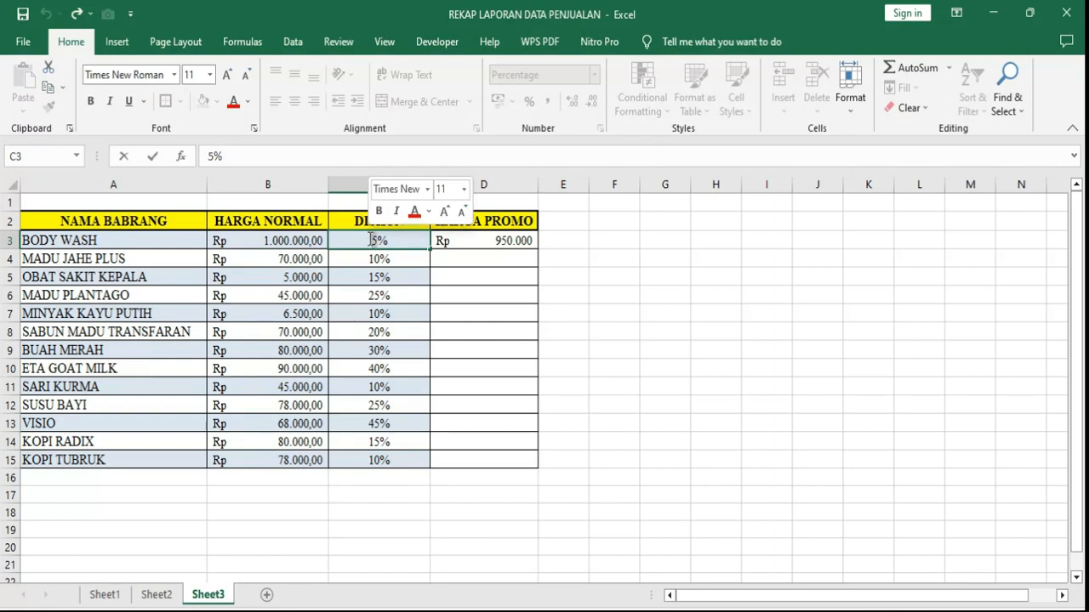
key("BackSpace")
type("10")
key("Return")
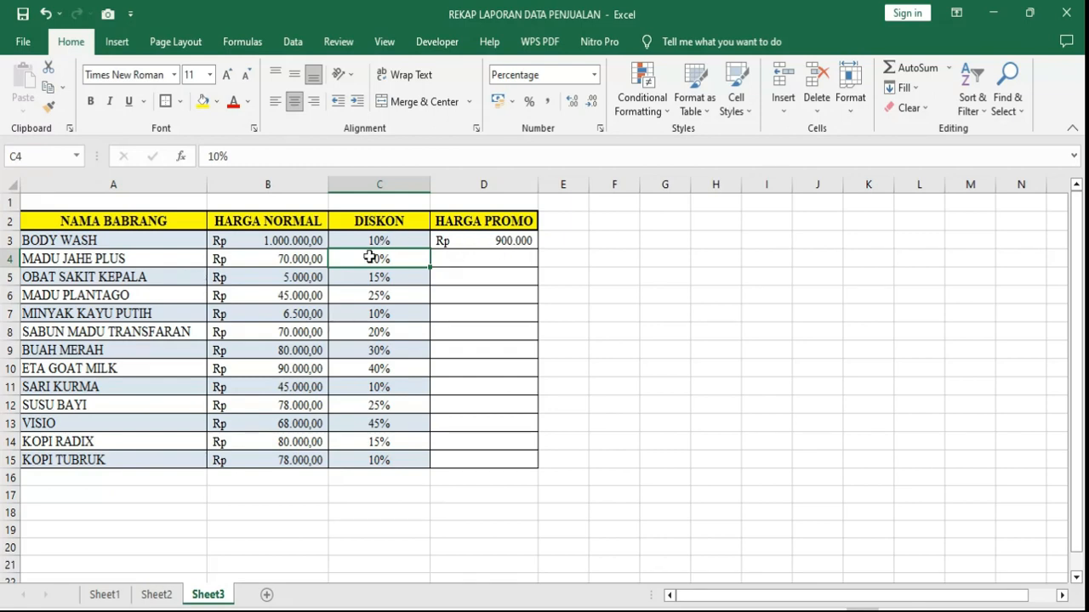
Step: Review the remaining item names in column A, the promo price formula in D3 and the empty HARGA PROMO cells
left_click(109, 259)
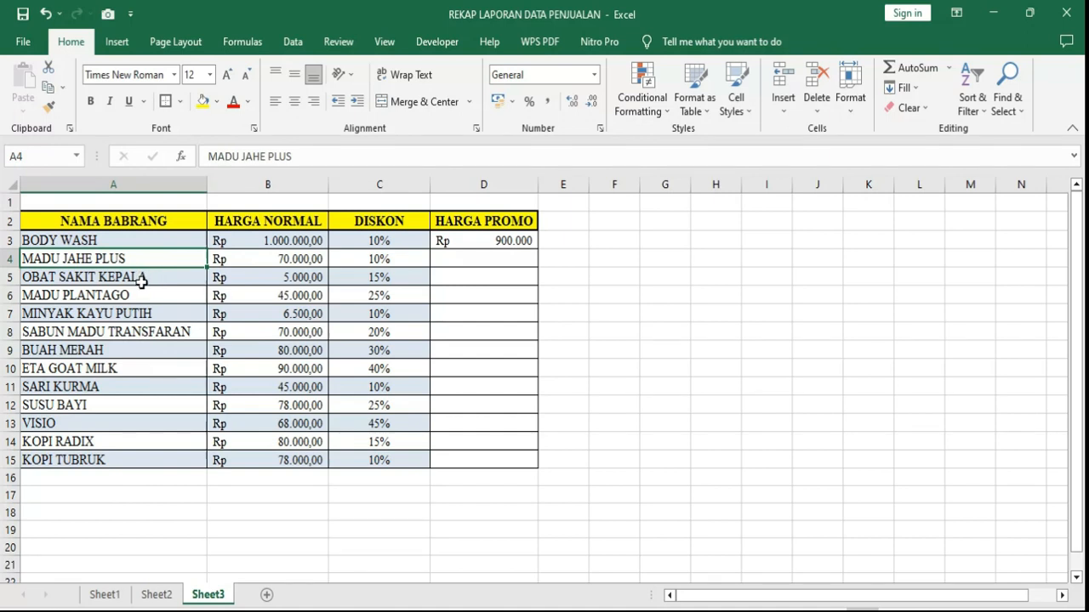
left_click(140, 280)
left_click(118, 457)
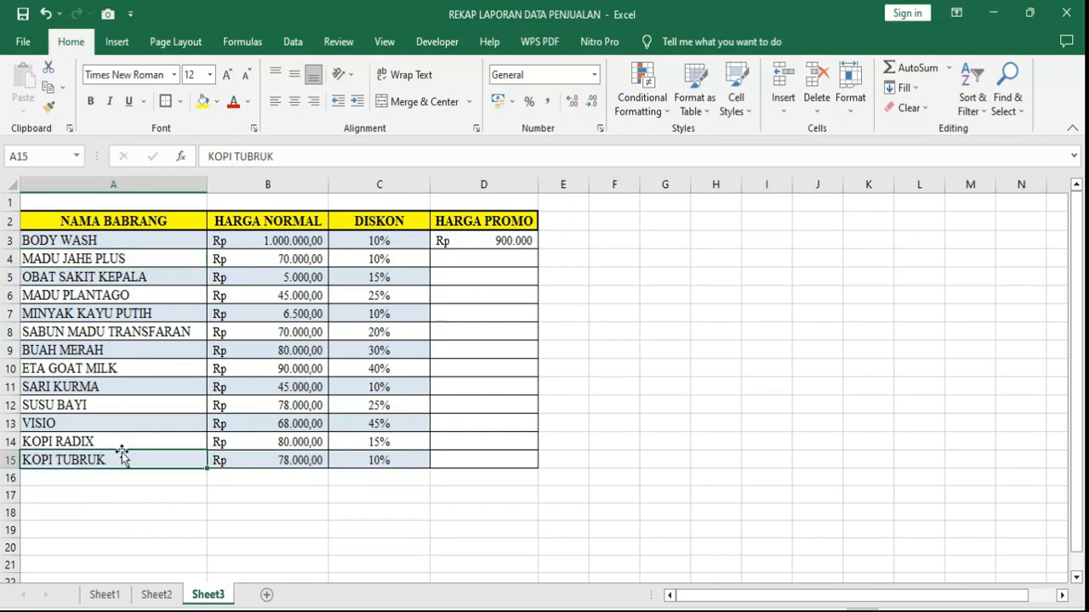
double_click(498, 241)
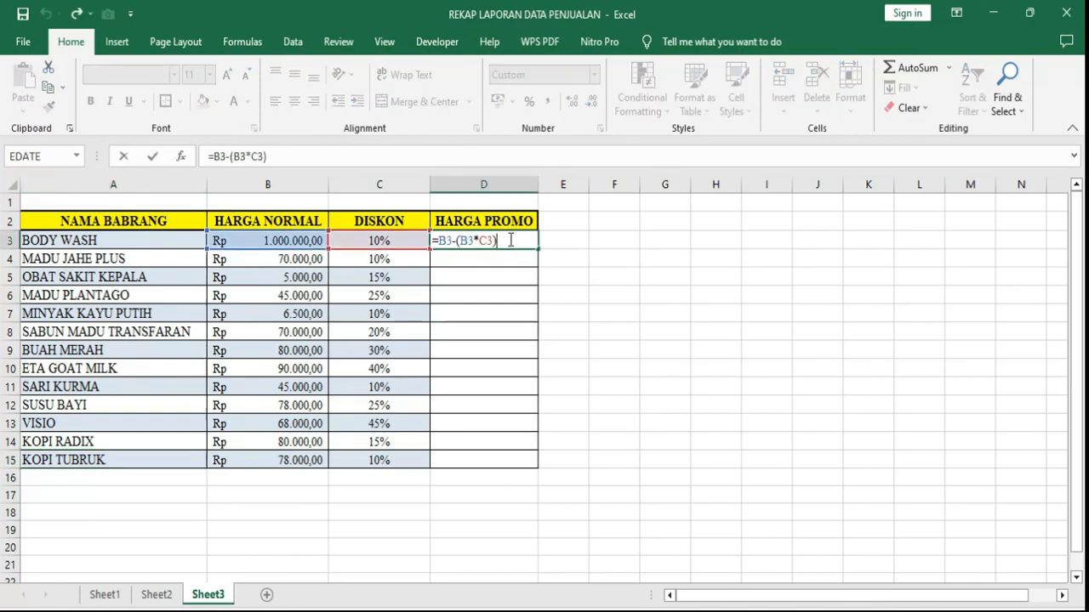
key("Return")
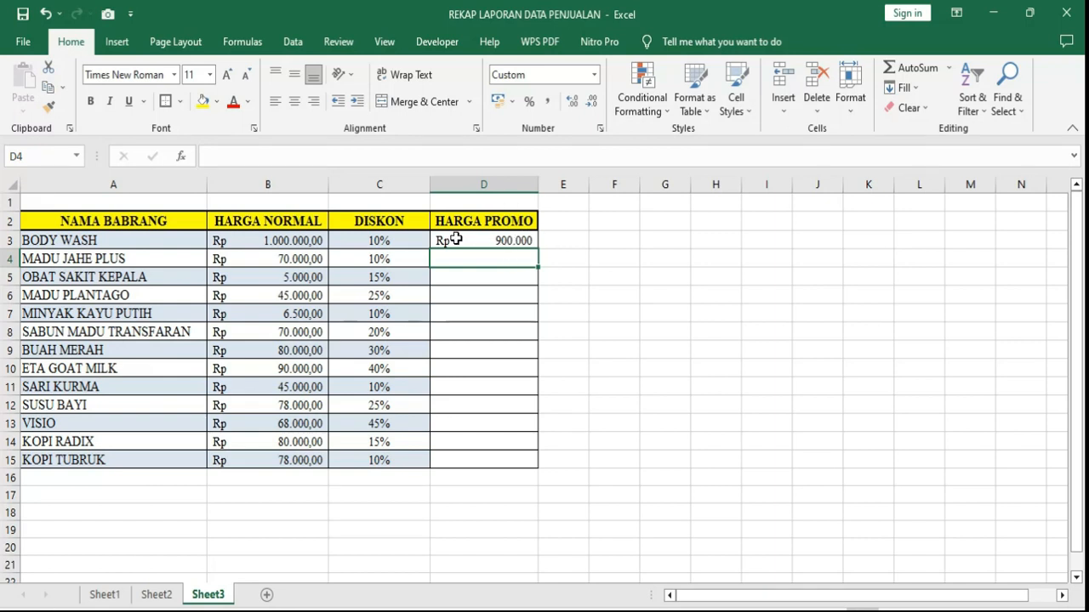
left_click(488, 293)
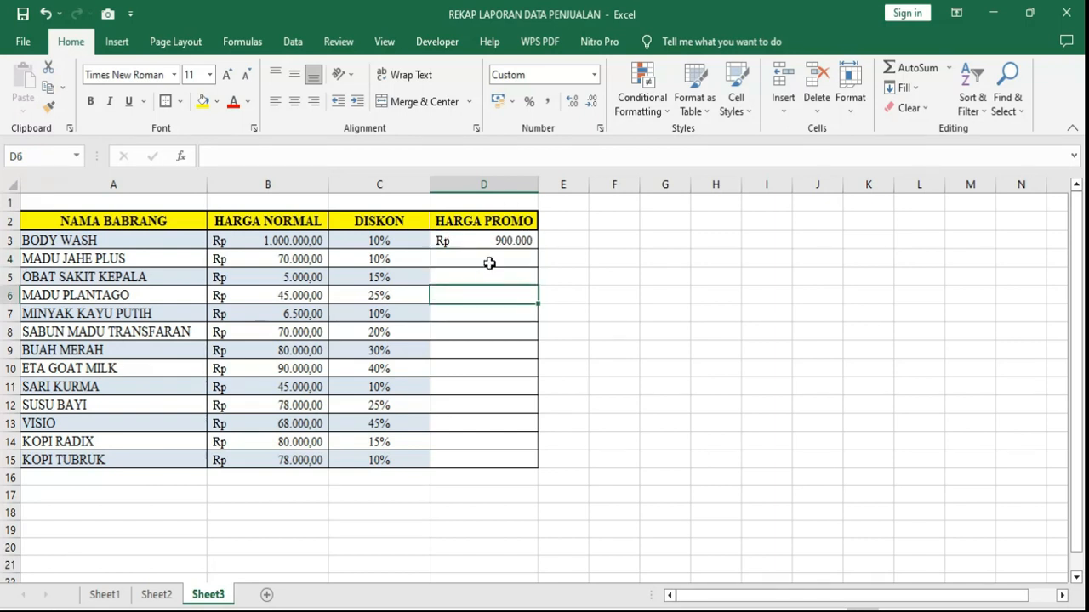
left_click(485, 261)
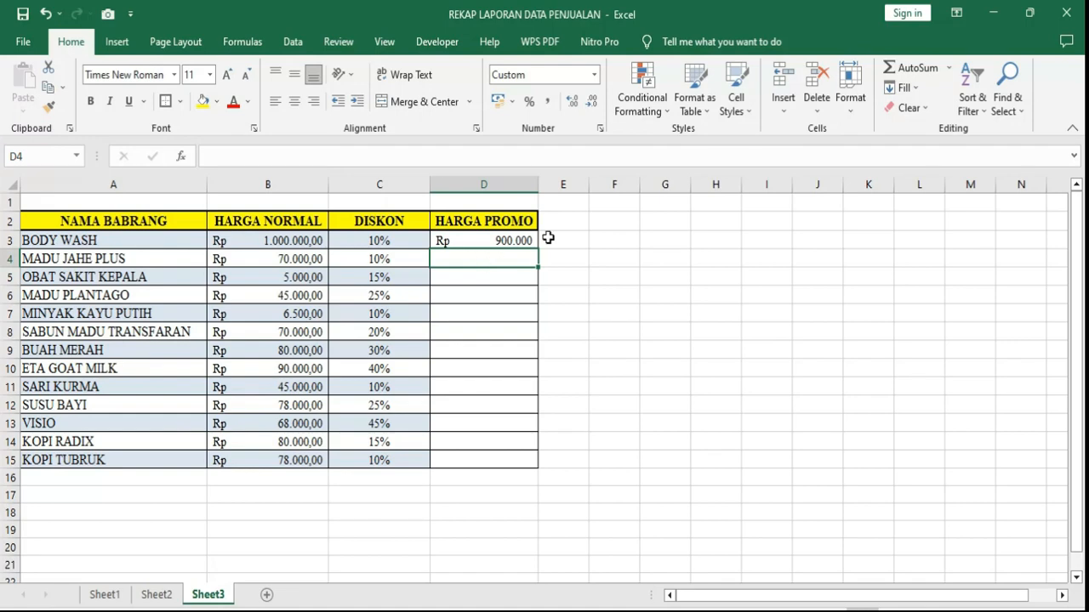
Step: Try filling the promo price formula from D3 down to D15 and undo the fill
left_click(490, 241)
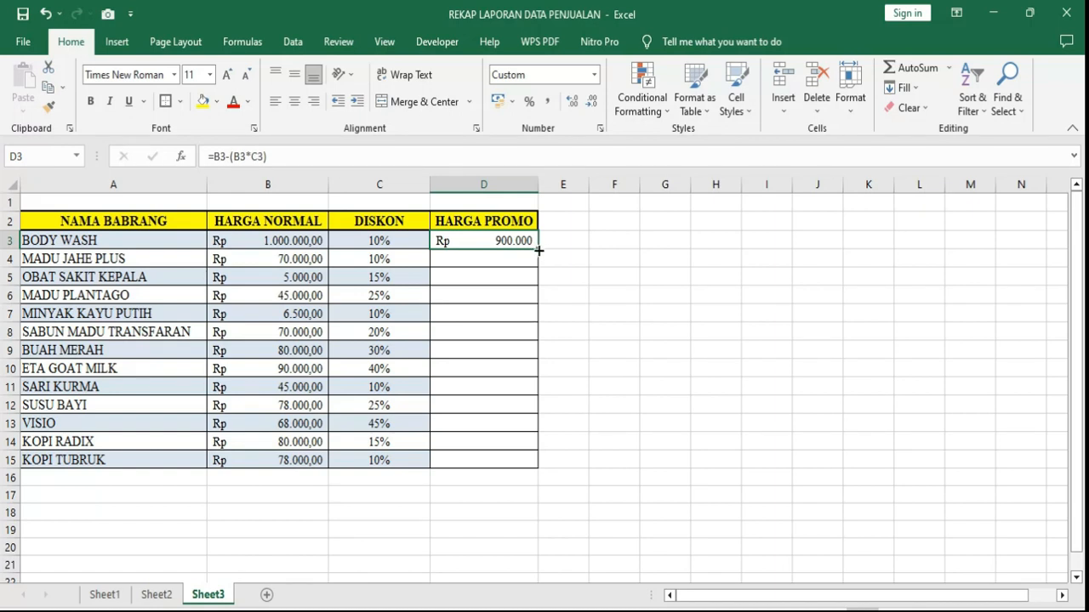
left_click_drag(539, 250, 529, 467)
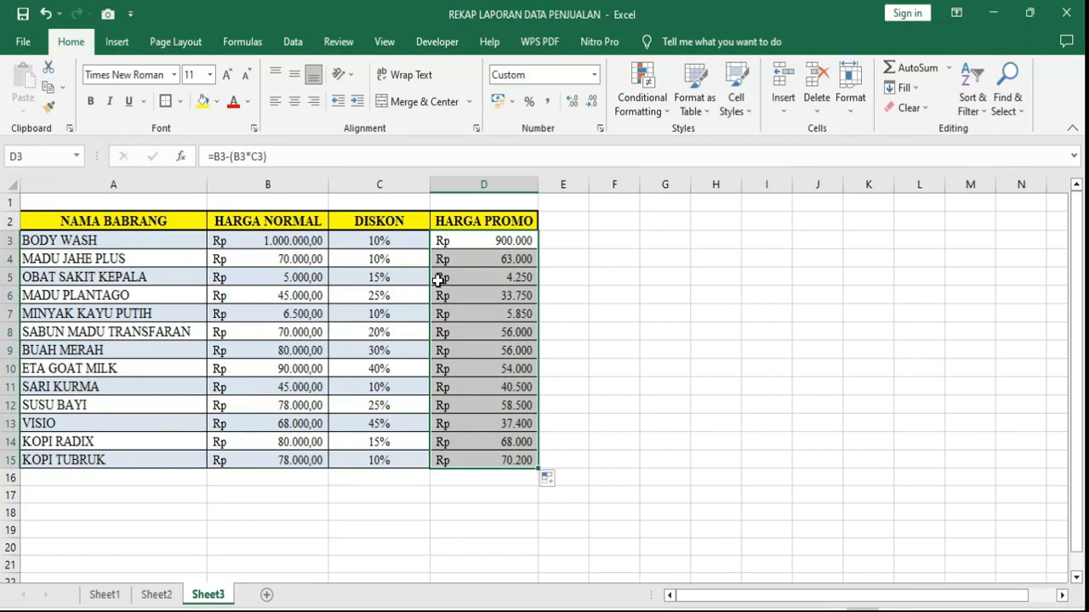
key("ctrl+z")
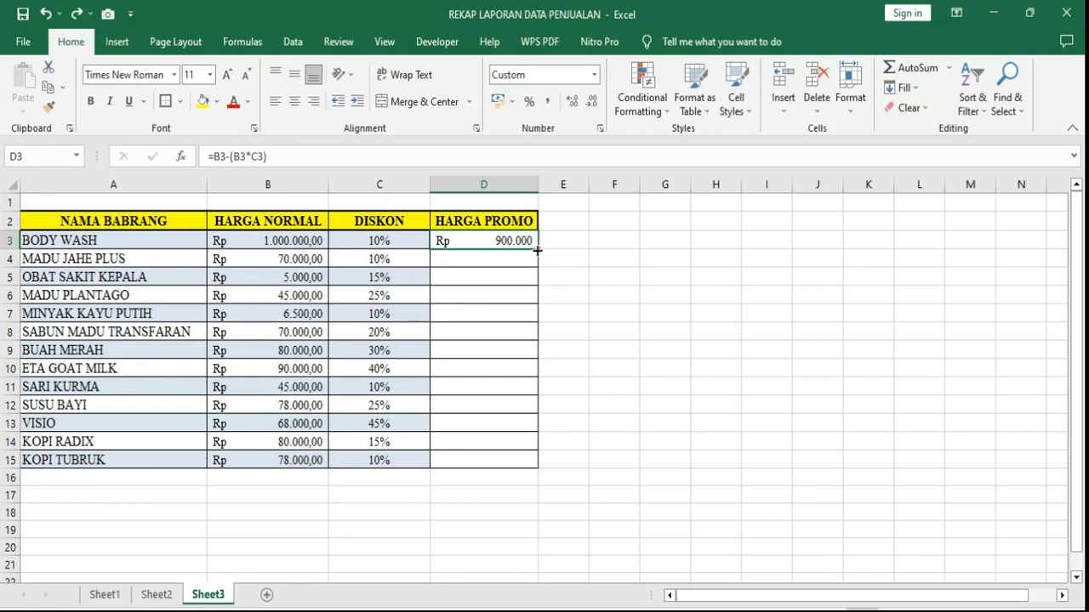
Step: Clear the promo price in D3 by filling inward and undo the clearing
left_click_drag(537, 248, 509, 240)
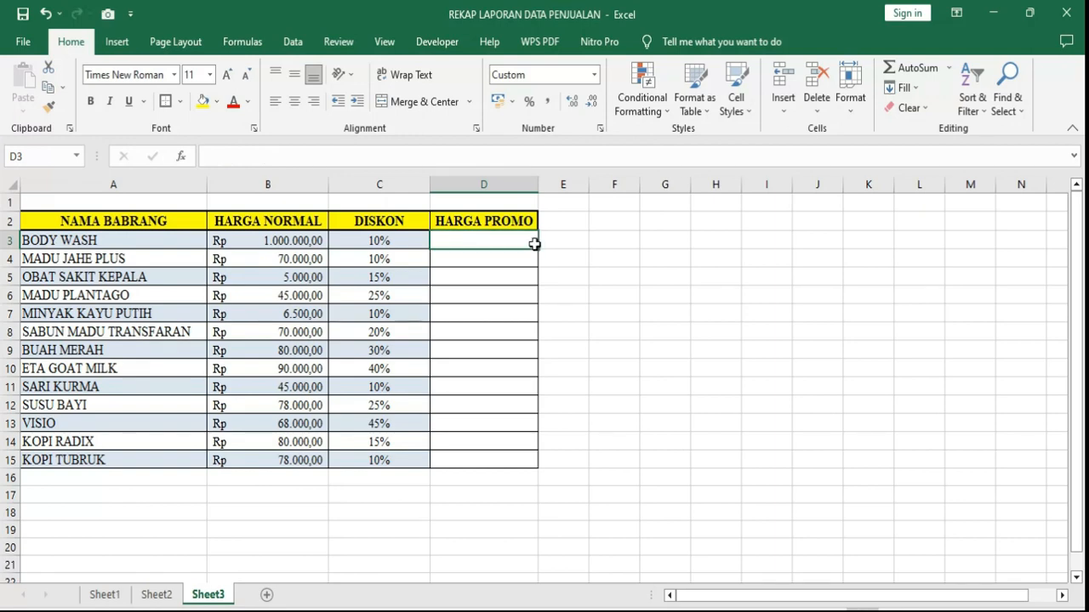
left_click(593, 278)
key("ctrl+z")
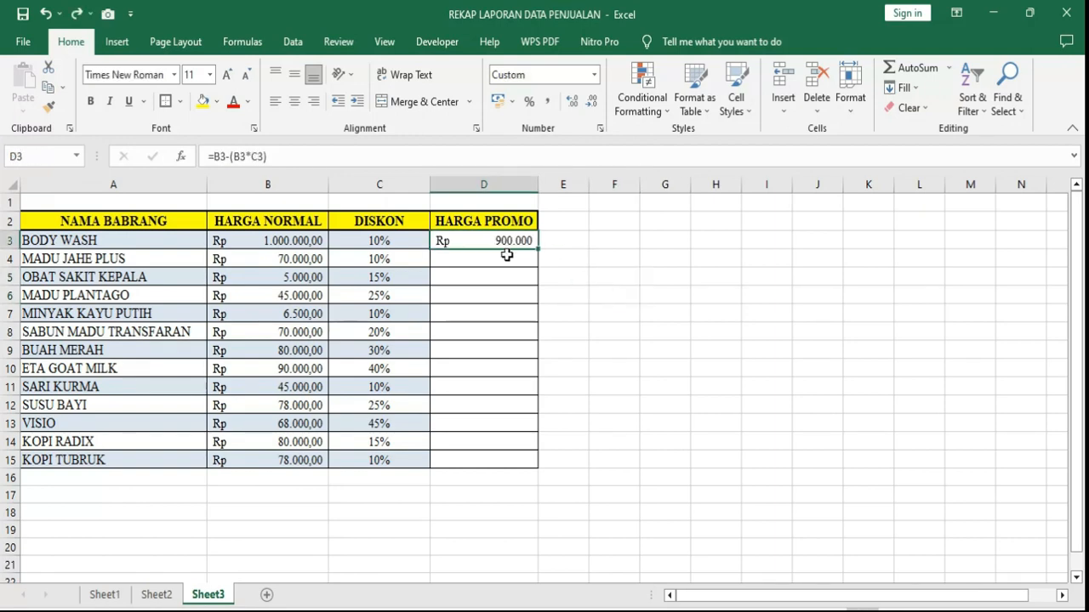
left_click(593, 277)
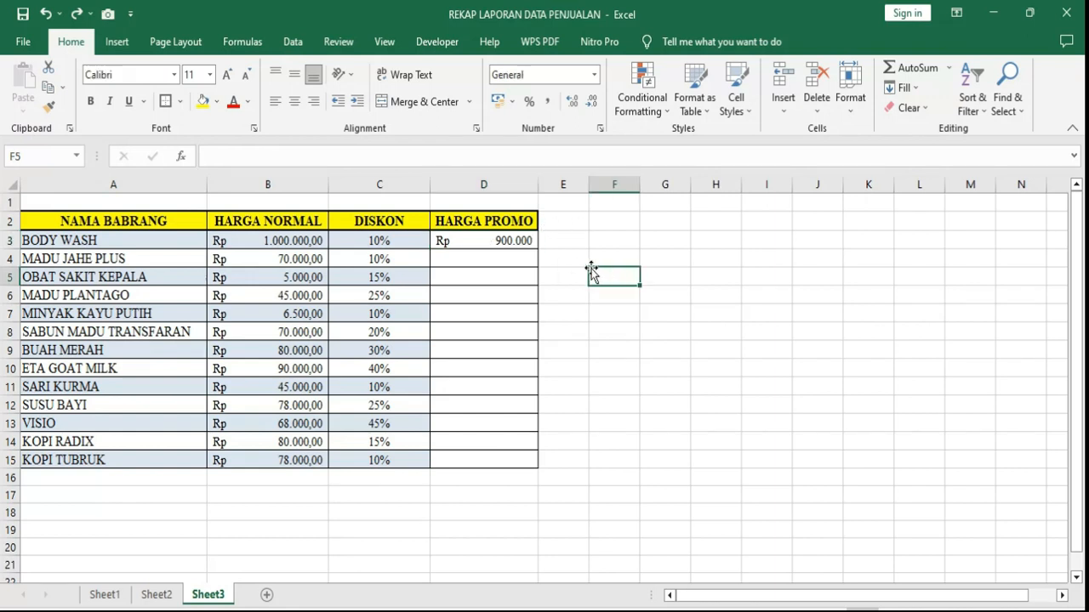
Step: Fill the promo price formula from D3 down through D15 for all remaining items
left_click(506, 242)
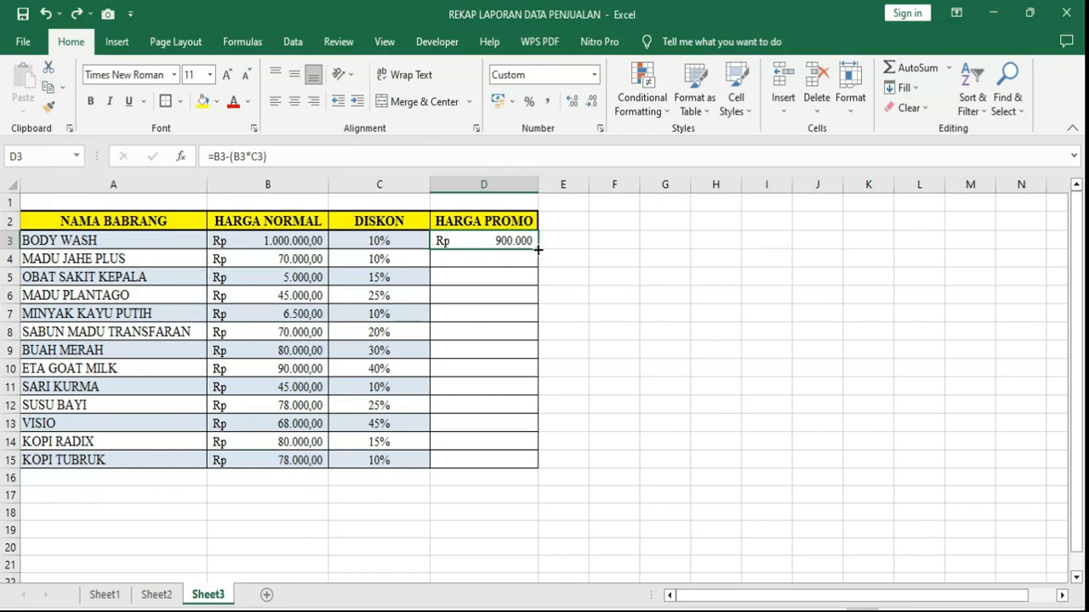
left_click_drag(538, 249, 516, 470)
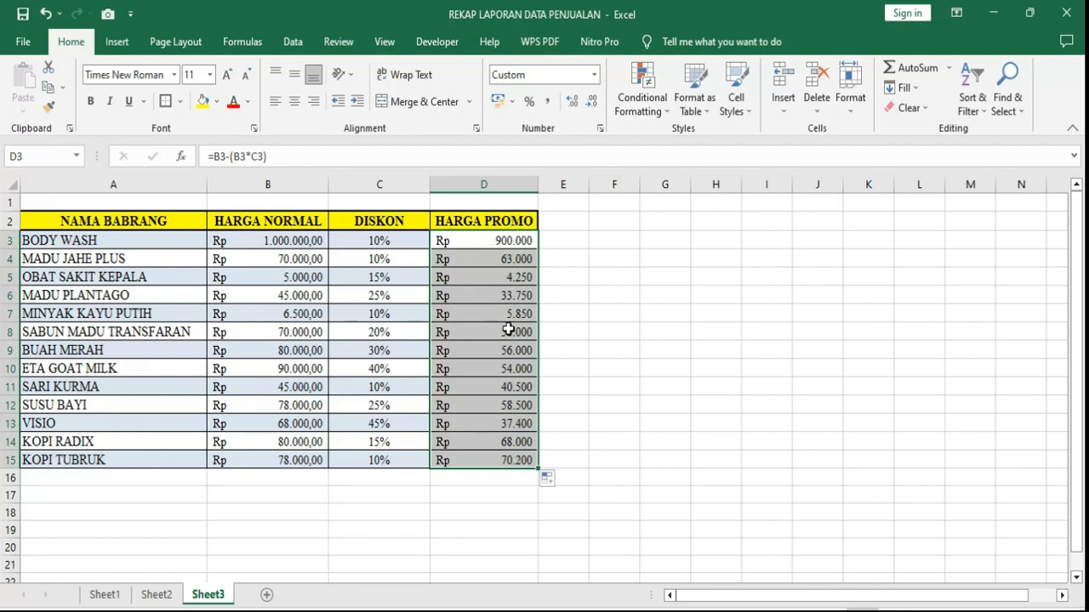
left_click(665, 296)
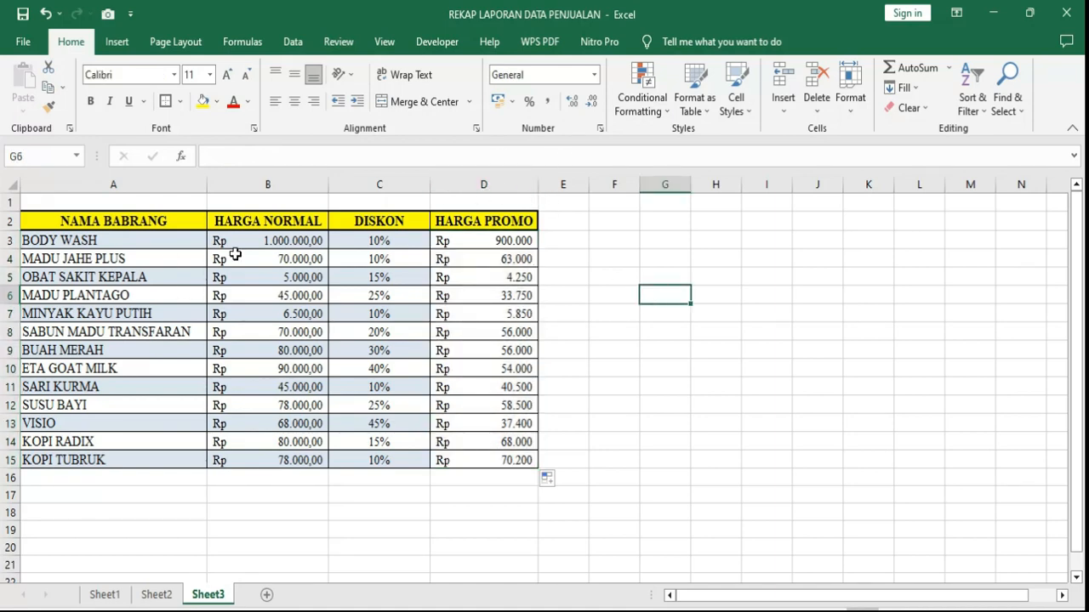
Step: Set the BODY WASH discount in C3 to 5%
left_click(59, 241)
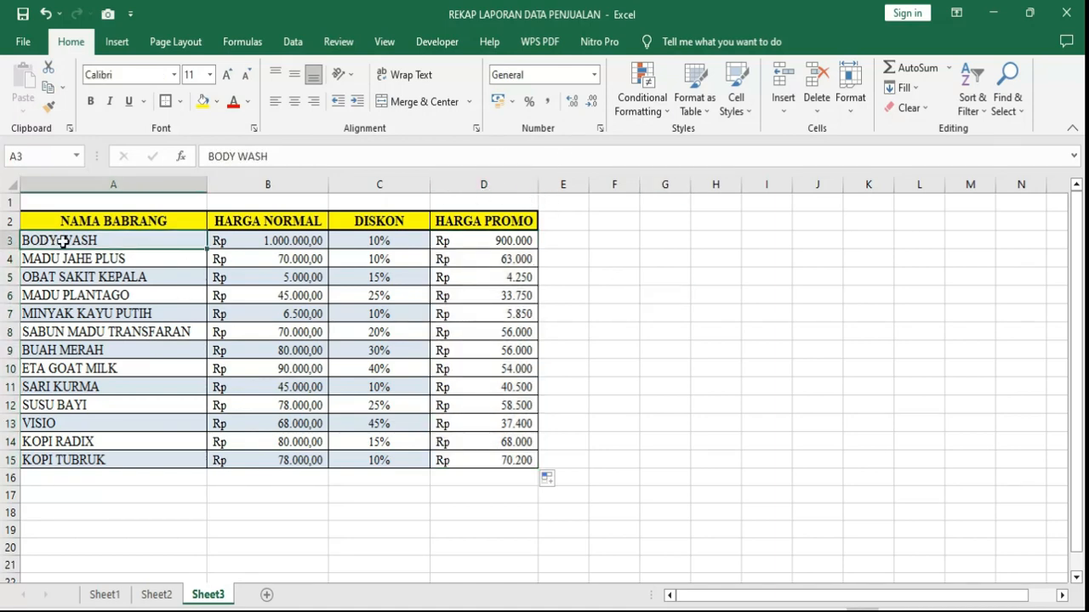
left_click(389, 240)
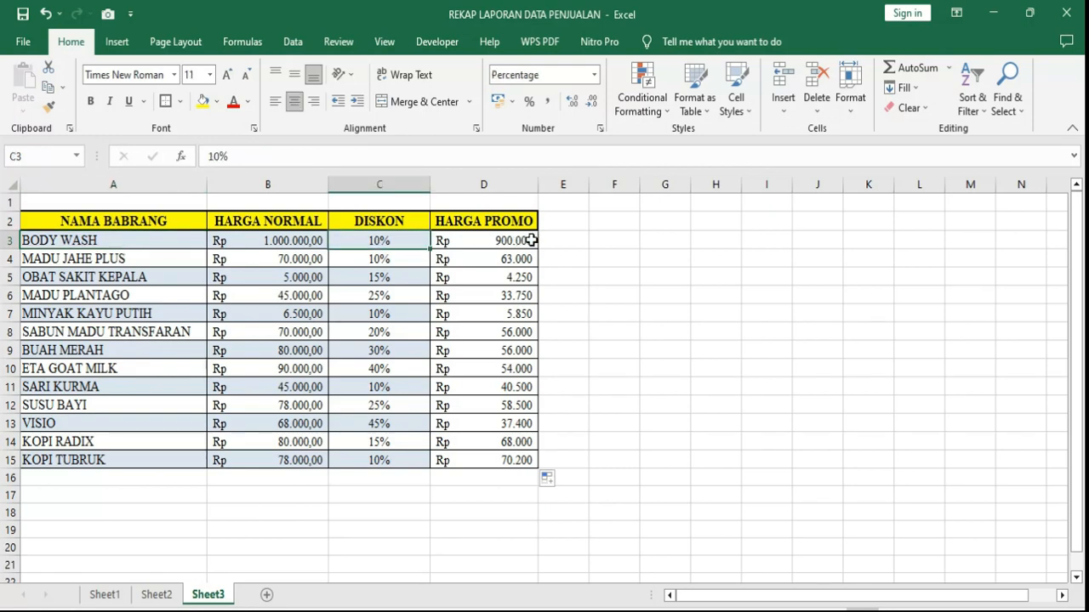
double_click(378, 239)
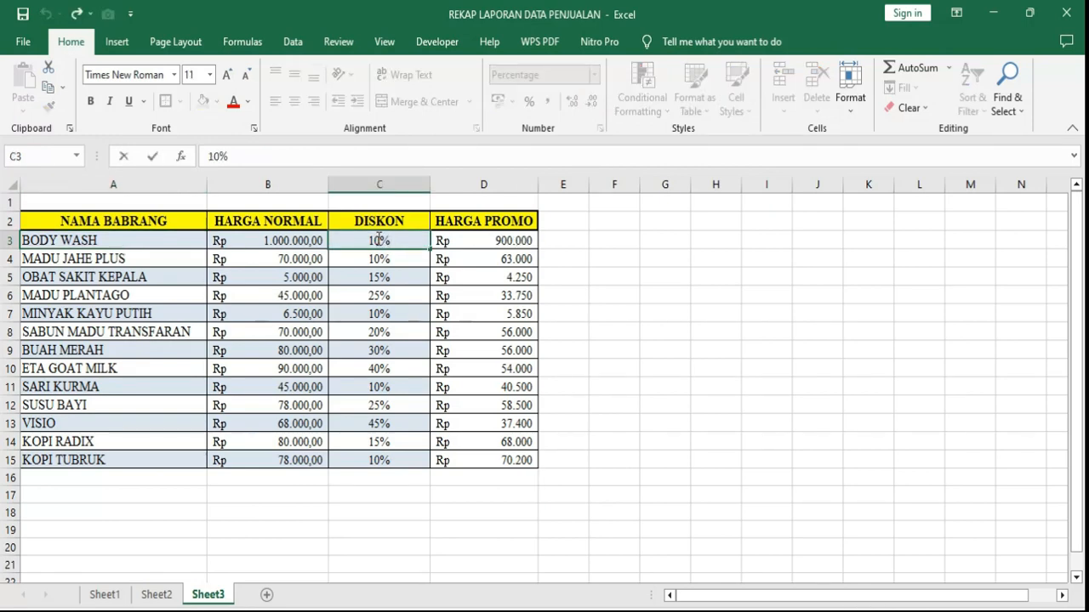
double_click(369, 241)
type("5")
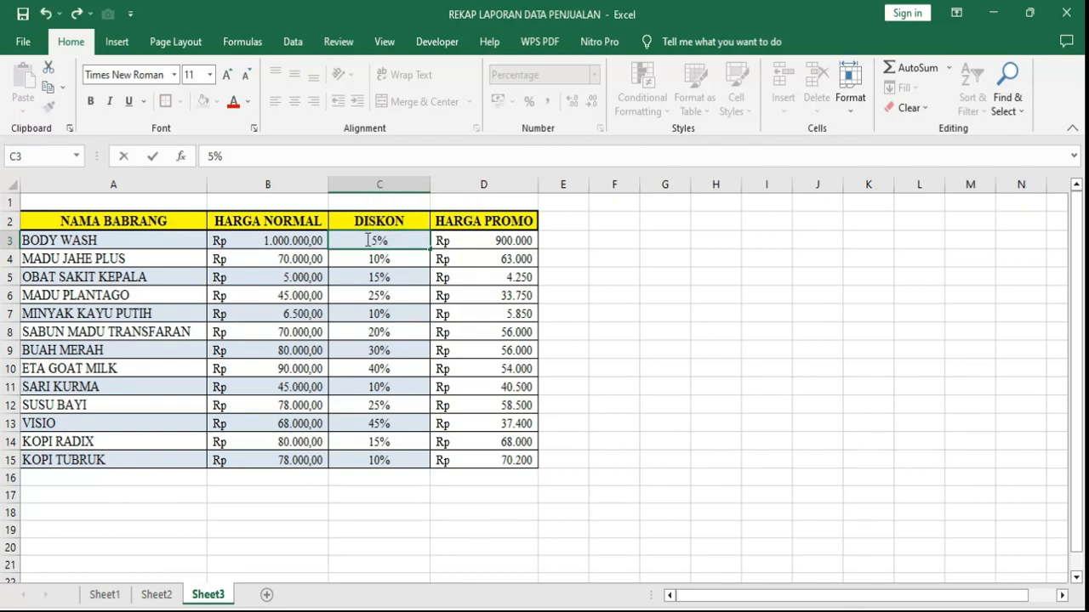
key("Return")
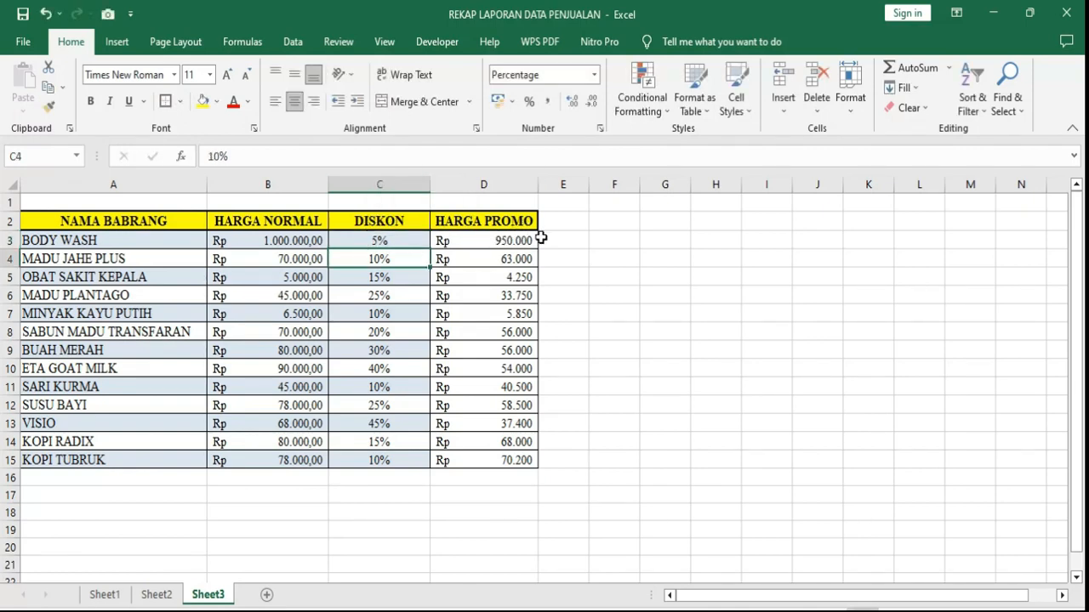
left_click(291, 240)
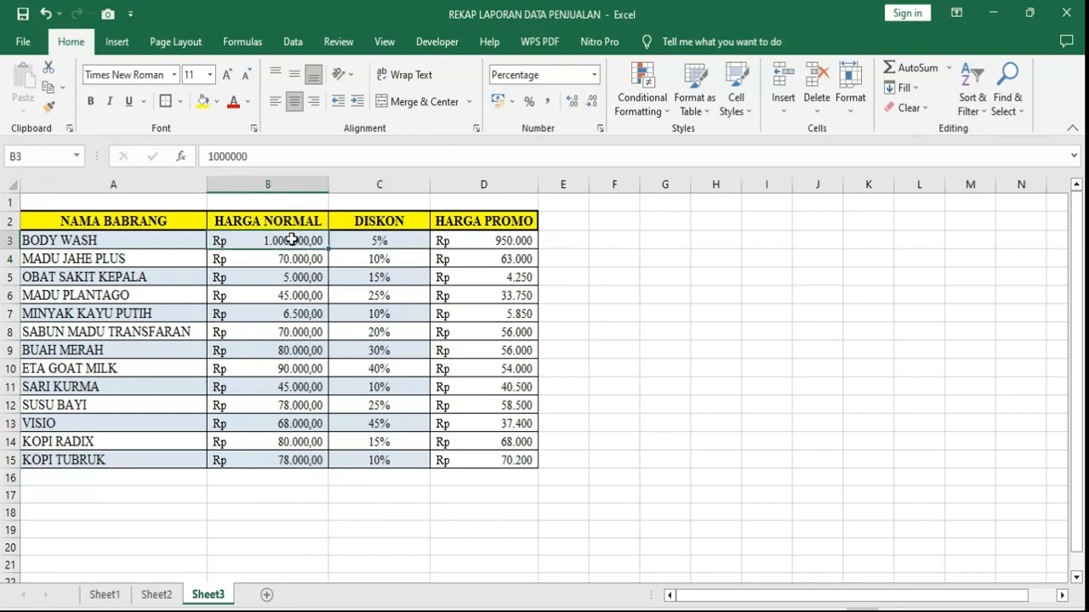
left_click(109, 259)
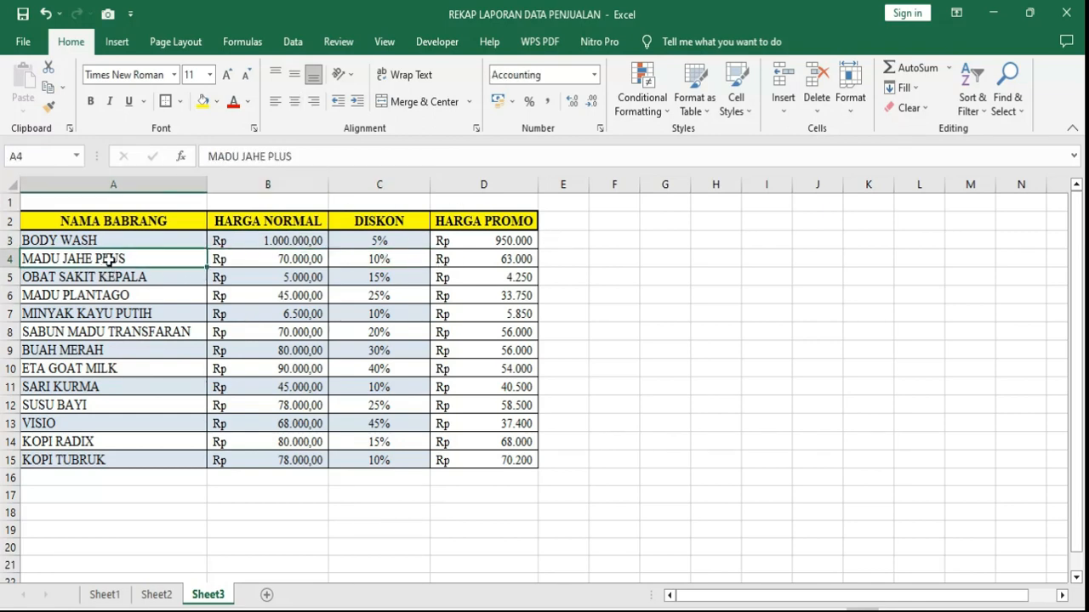
Step: Set the MADU JAHE PLUS discount in C4 to 50%
left_click(392, 264)
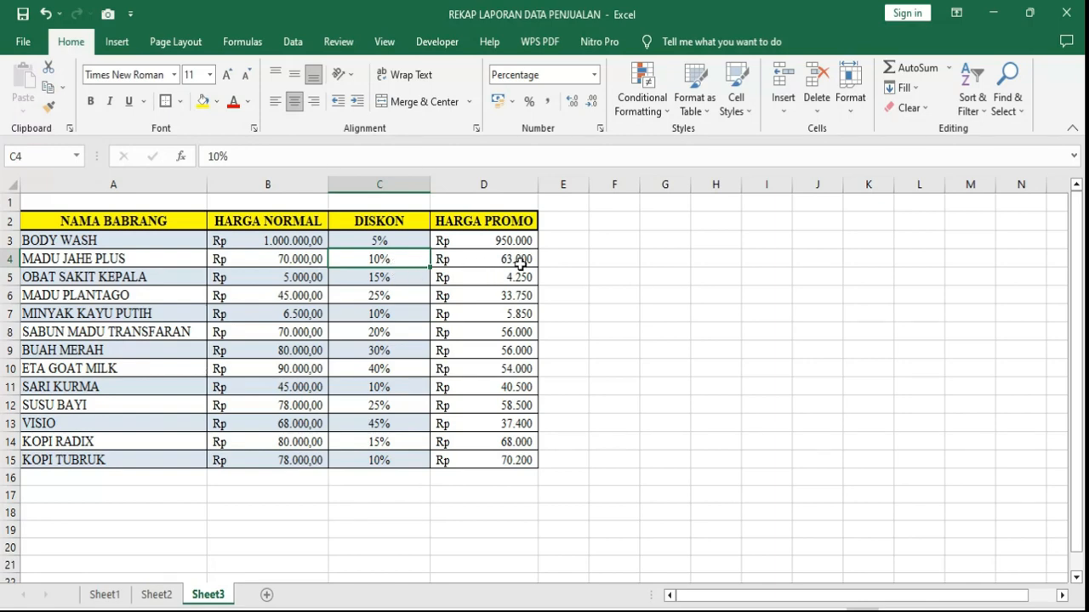
left_click(382, 281)
double_click(377, 260)
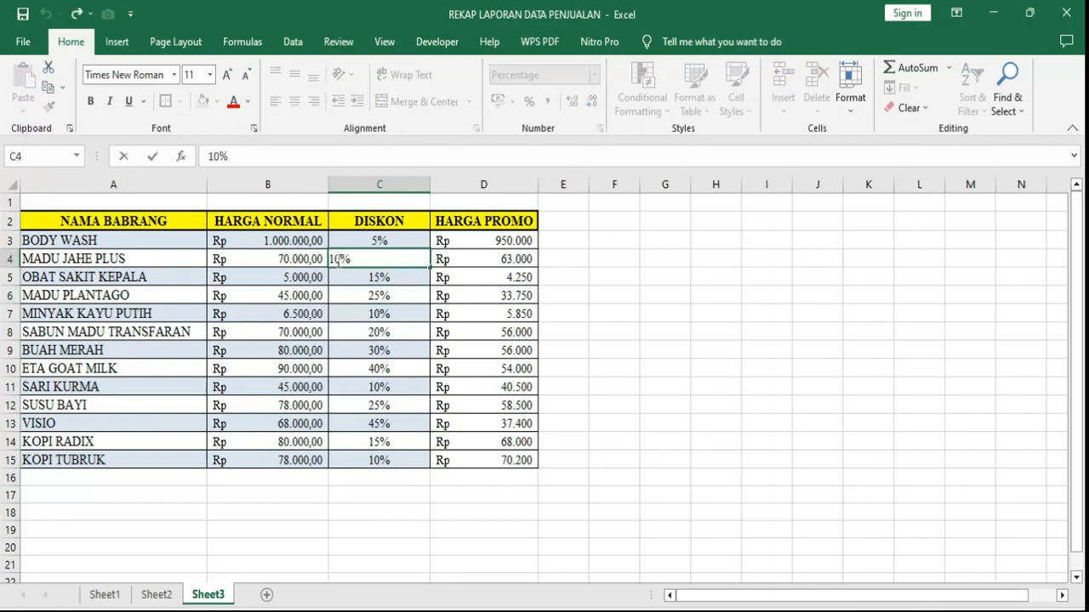
left_click_drag(340, 260, 325, 261)
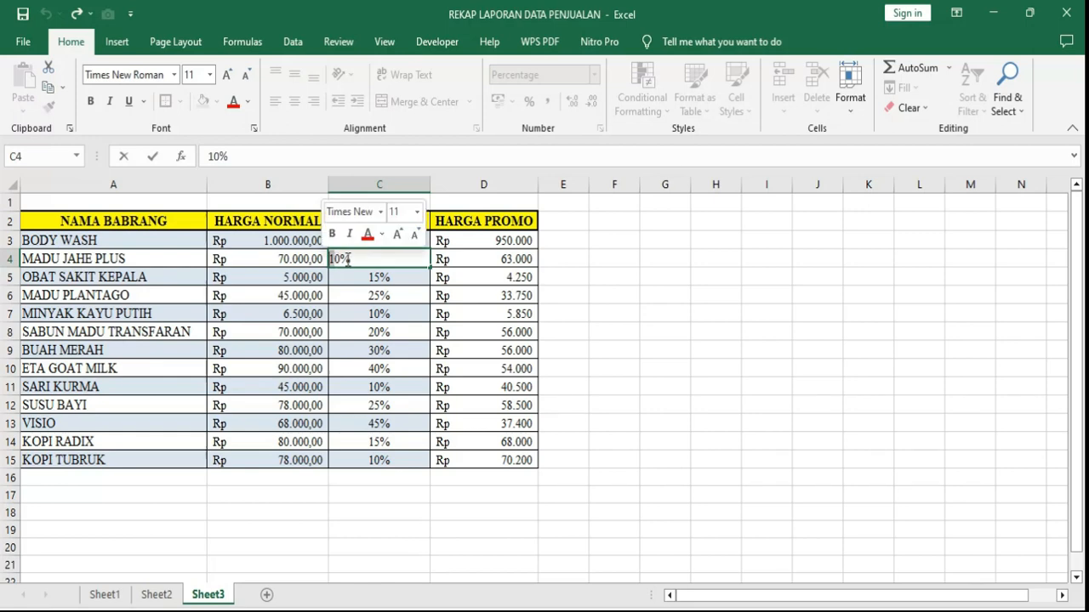
type("5")
key("Return")
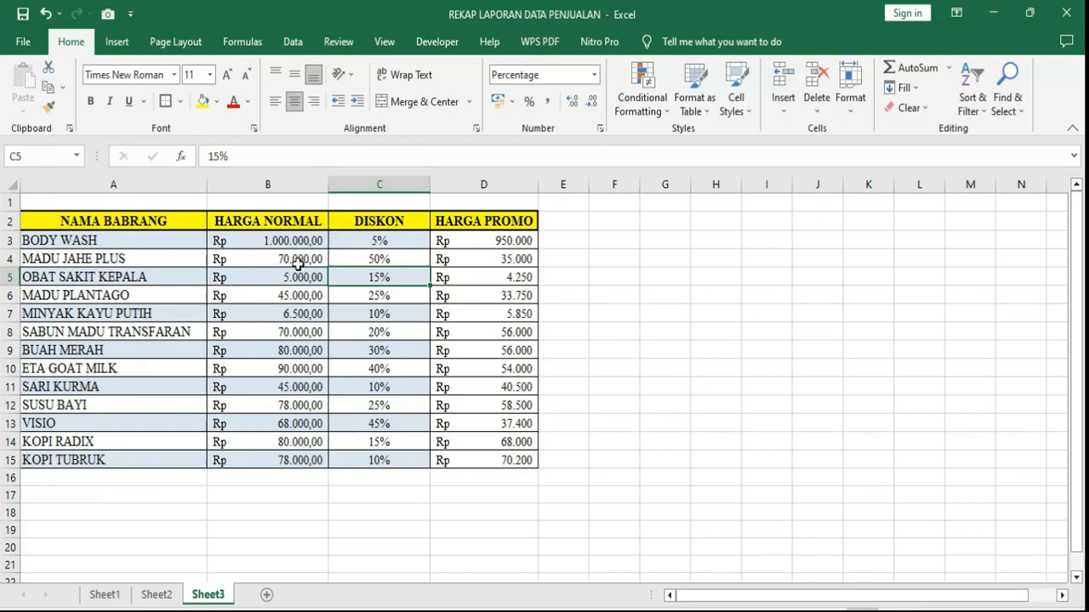
Step: Change the MADU JAHE PLUS discount in C4 to 25%
double_click(378, 260)
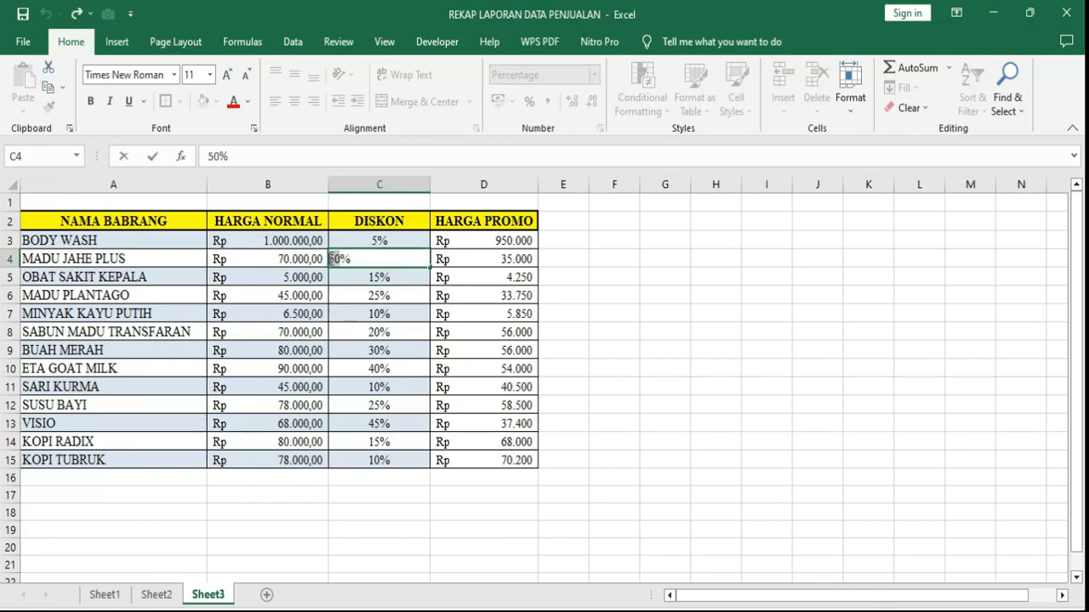
left_click_drag(330, 258, 339, 259)
type("25")
key("Return")
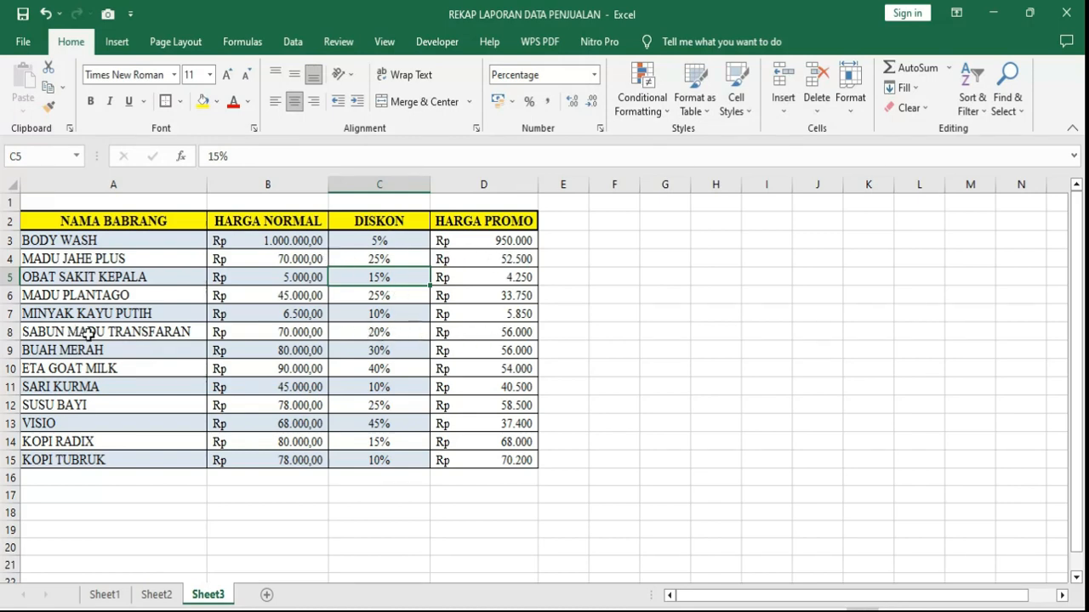
Step: Set the SABUN MADU TRANSFARAN discount in C8 to 10%
double_click(374, 334)
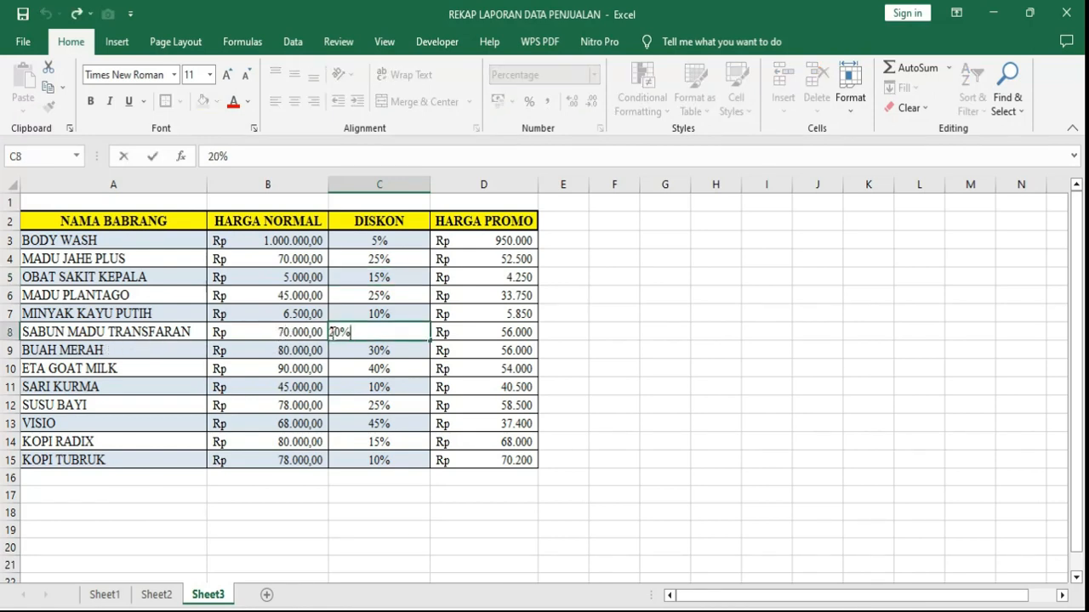
left_click_drag(329, 333, 335, 333)
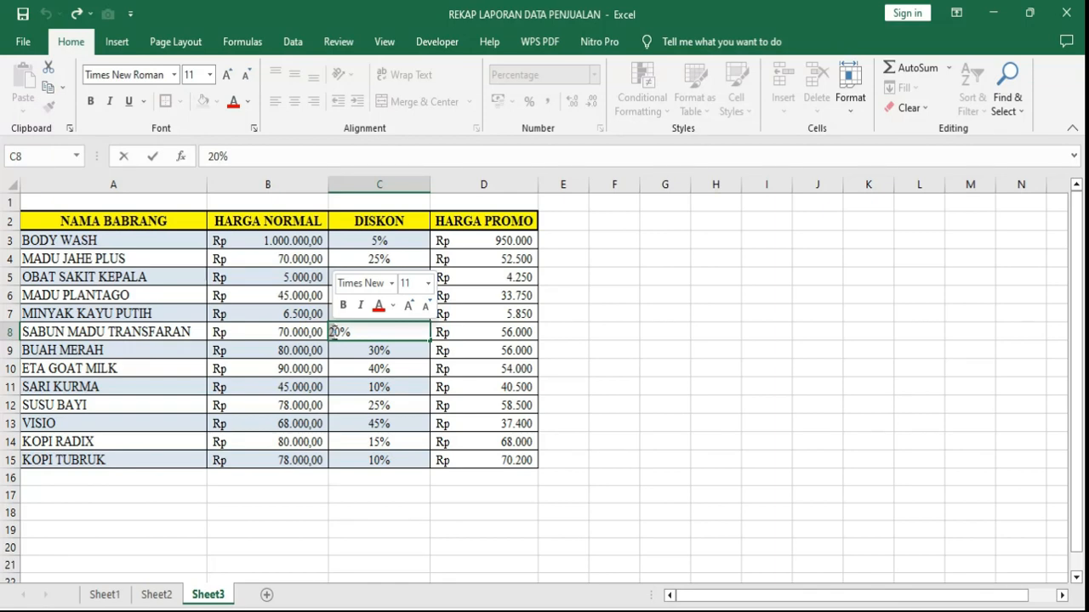
type("1")
key("Return")
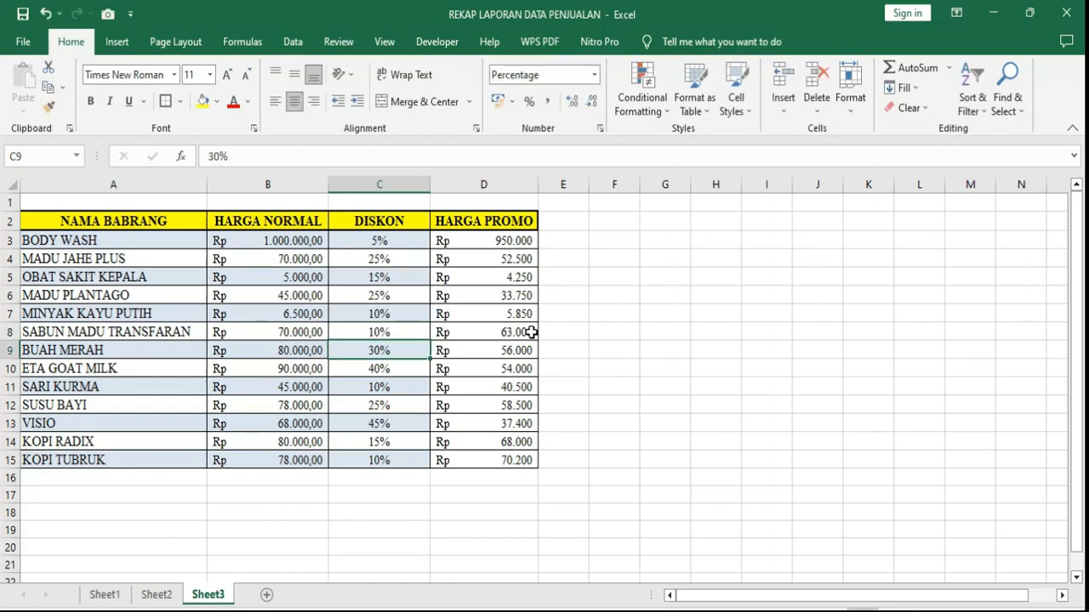
Step: Change the SABUN MADU TRANSFARAN discount in C8 to 50%
double_click(340, 332)
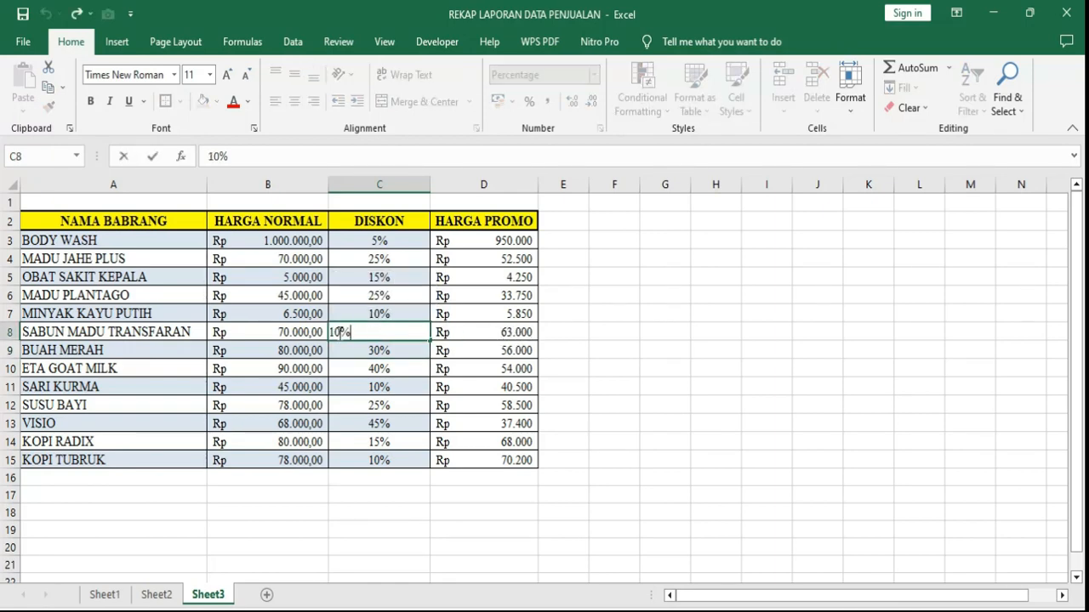
left_click_drag(341, 333, 326, 332)
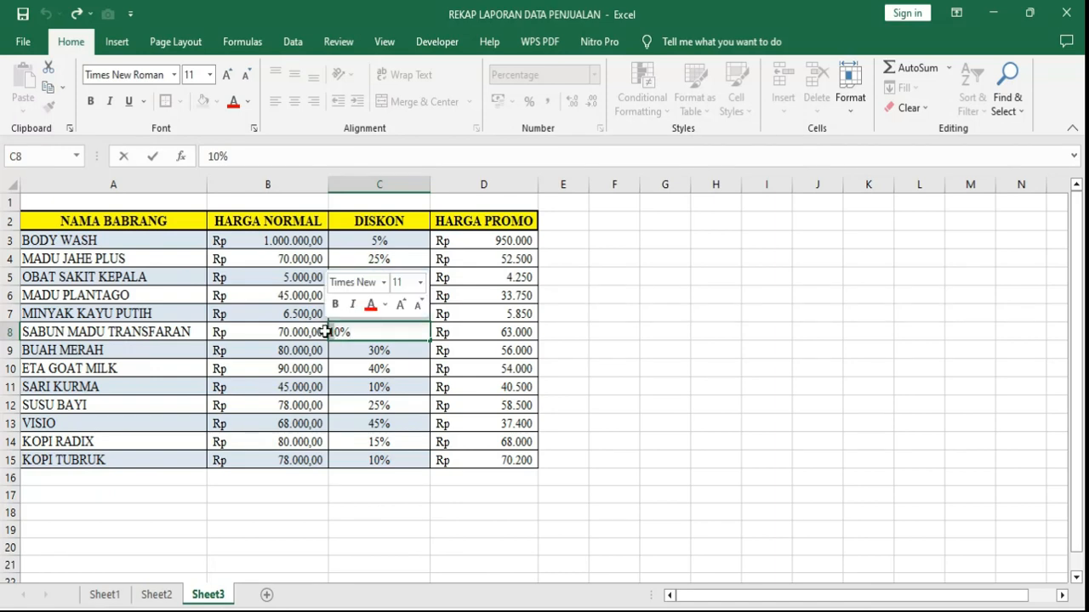
type("5")
key("Return")
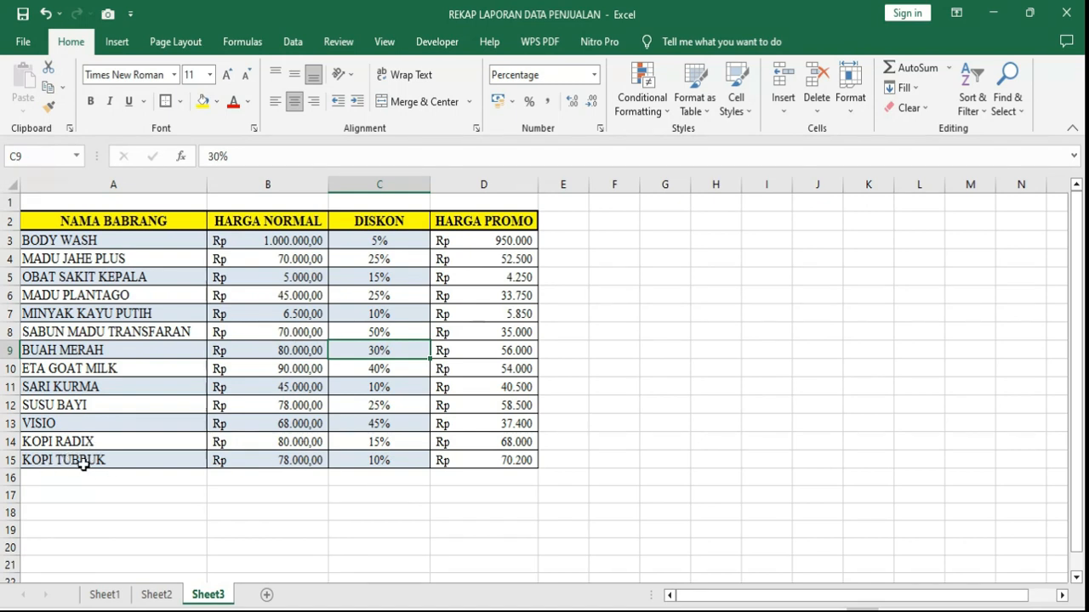
Step: Set the KOPI TUBRUK discount in C15 to 5%
double_click(381, 460)
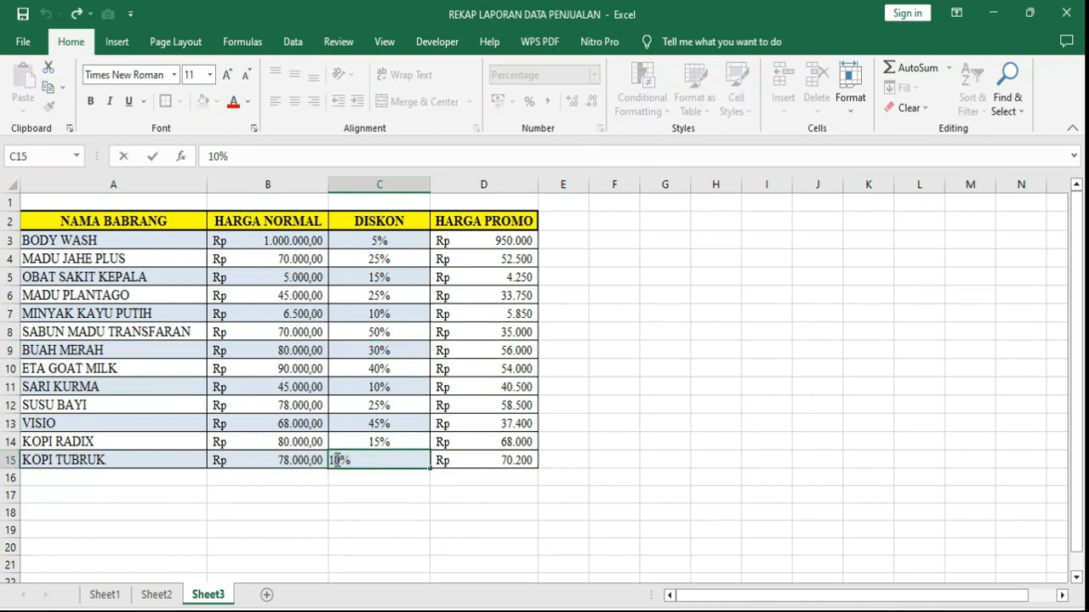
type("5")
key("Return")
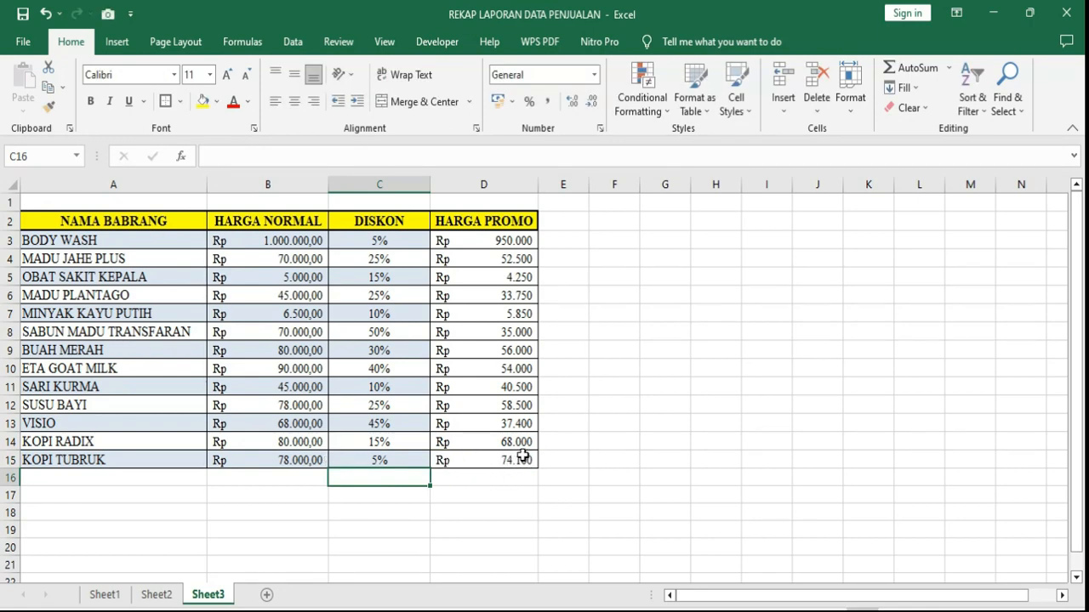
Step: Change the KOPI TUBRUK discount in C15 to 10%
double_click(366, 461)
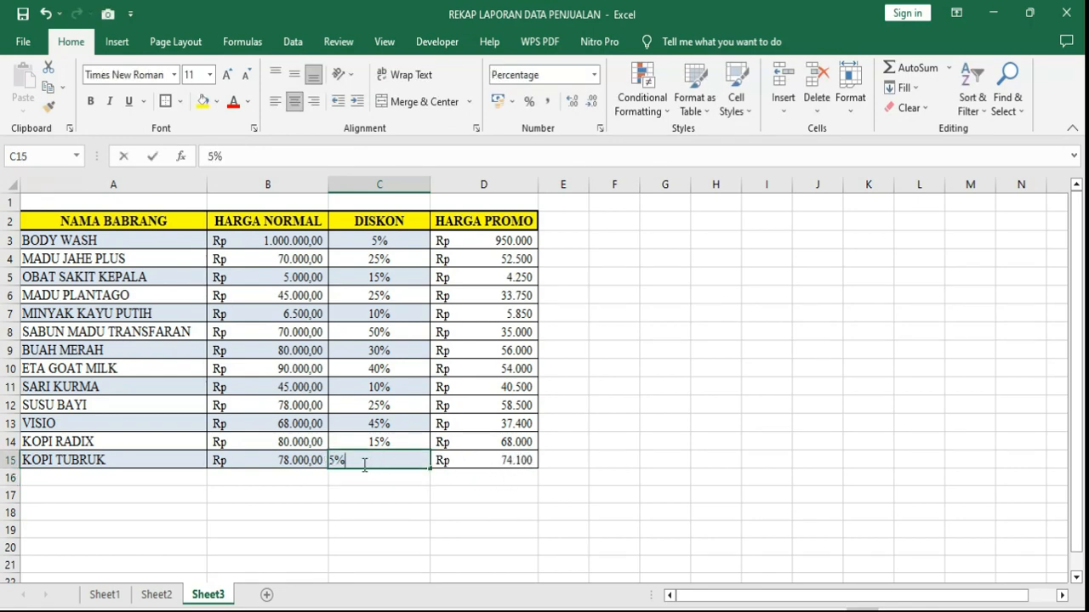
double_click(332, 460)
type("10")
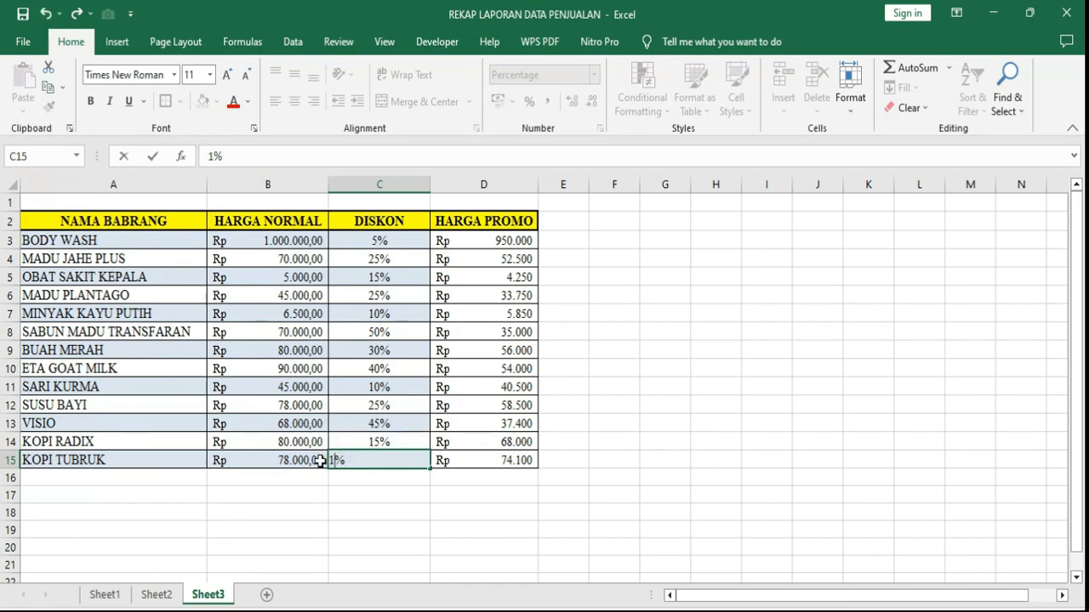
key("Return")
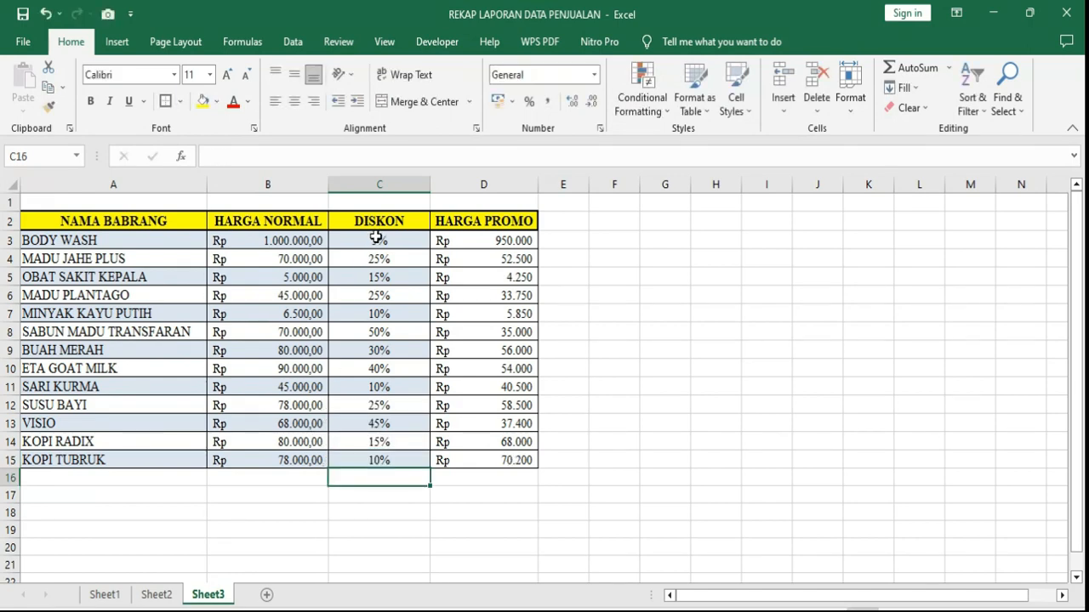
left_click_drag(58, 241, 515, 460)
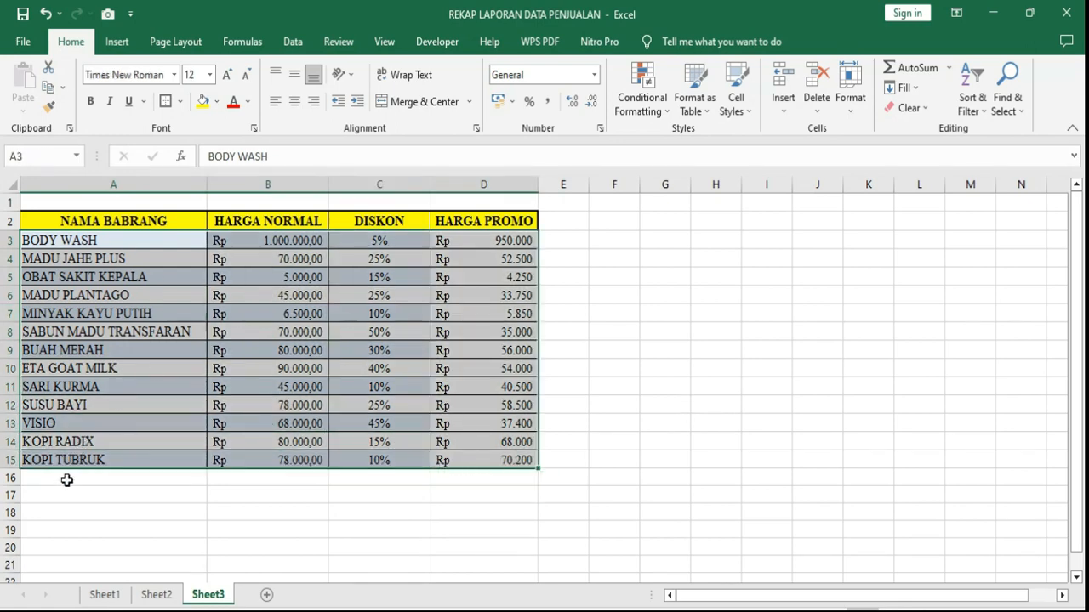
left_click(56, 498)
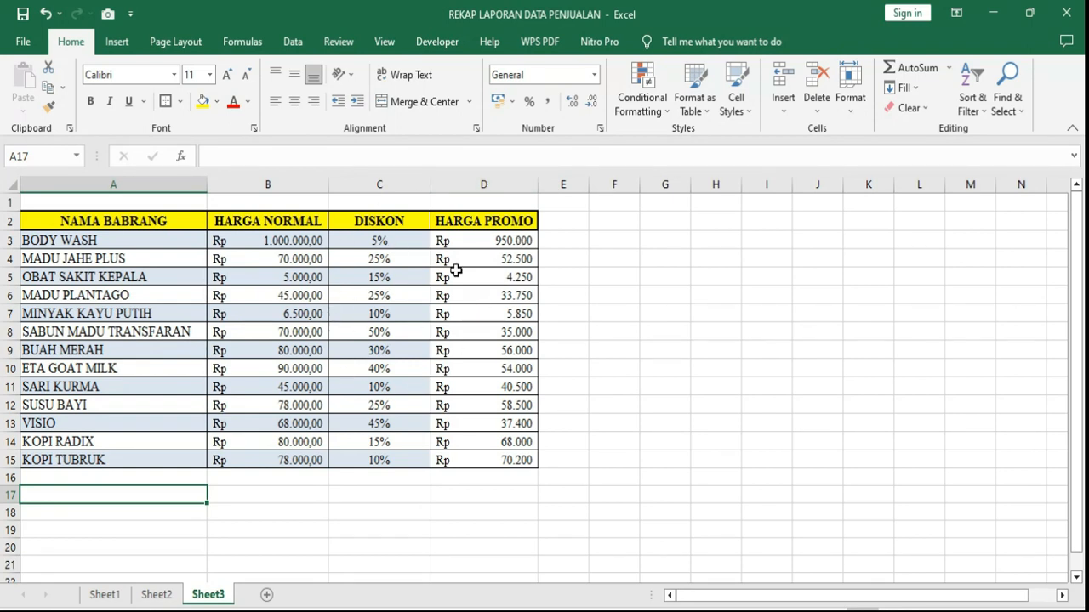
Step: Set the MADU JAHE PLUS discount in C4 to 20%
double_click(382, 260)
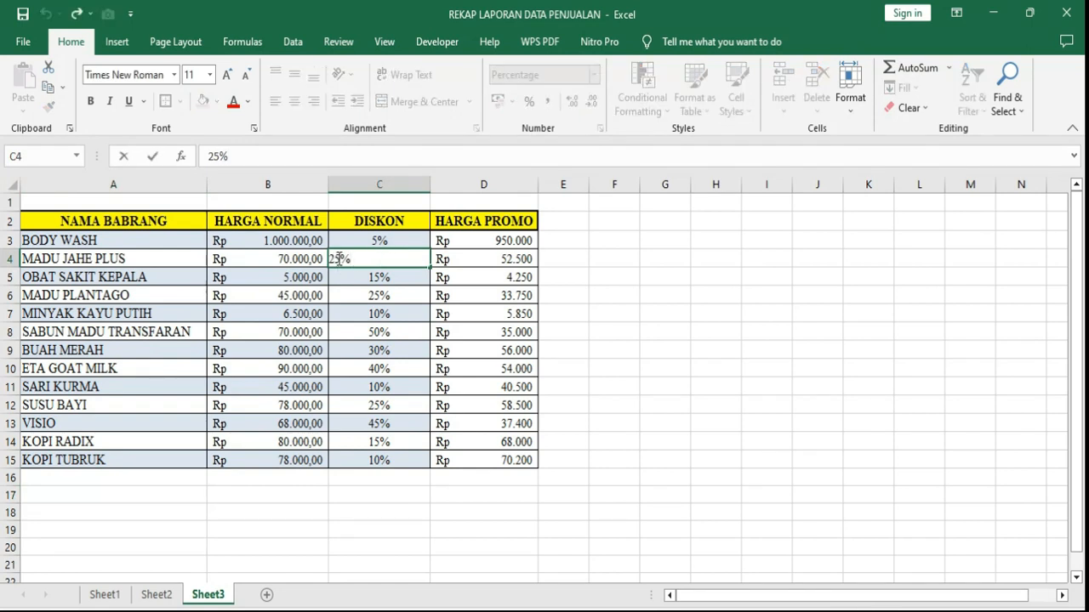
left_click_drag(339, 259, 311, 264)
type("20")
key("Return")
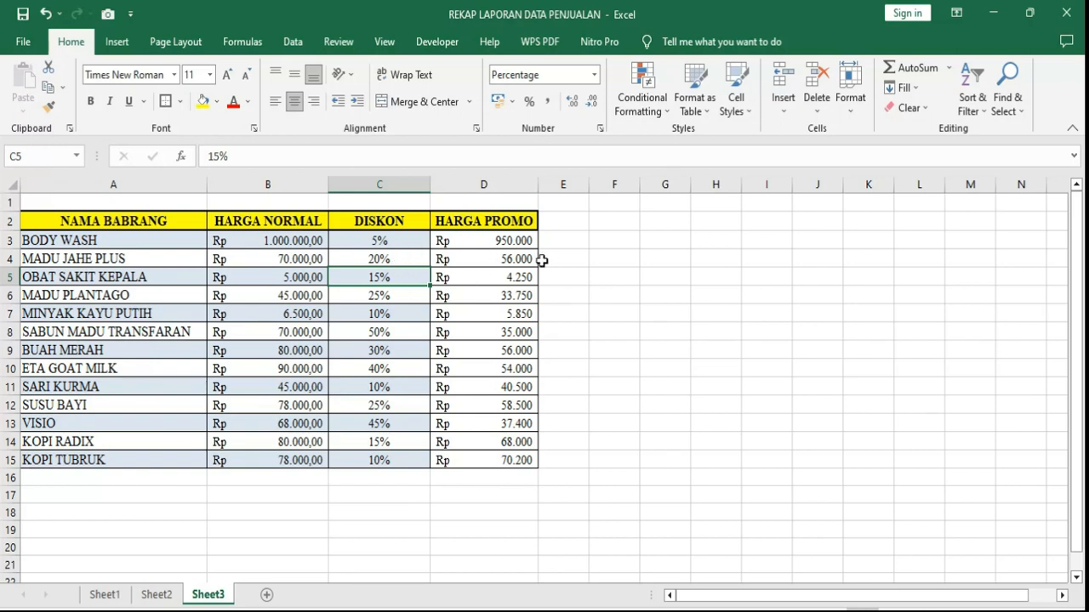
left_click(387, 243)
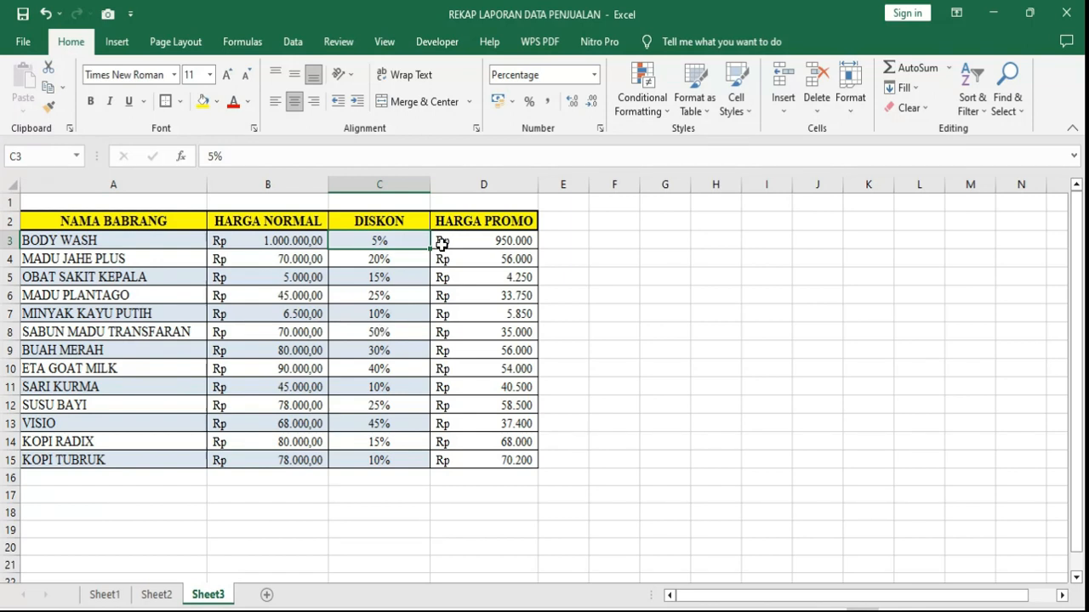
double_click(374, 295)
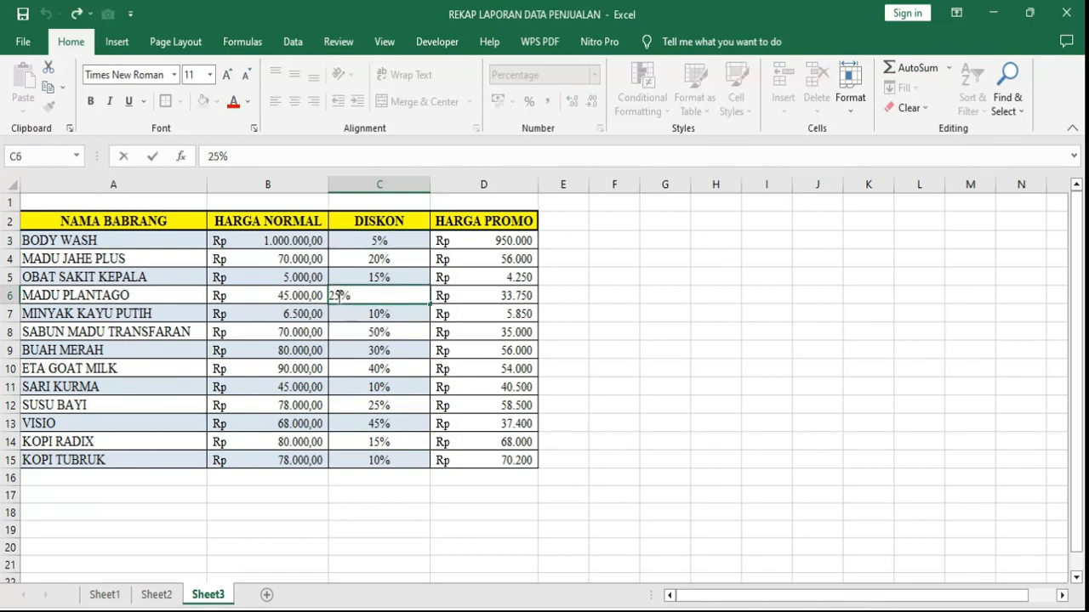
left_click(382, 317)
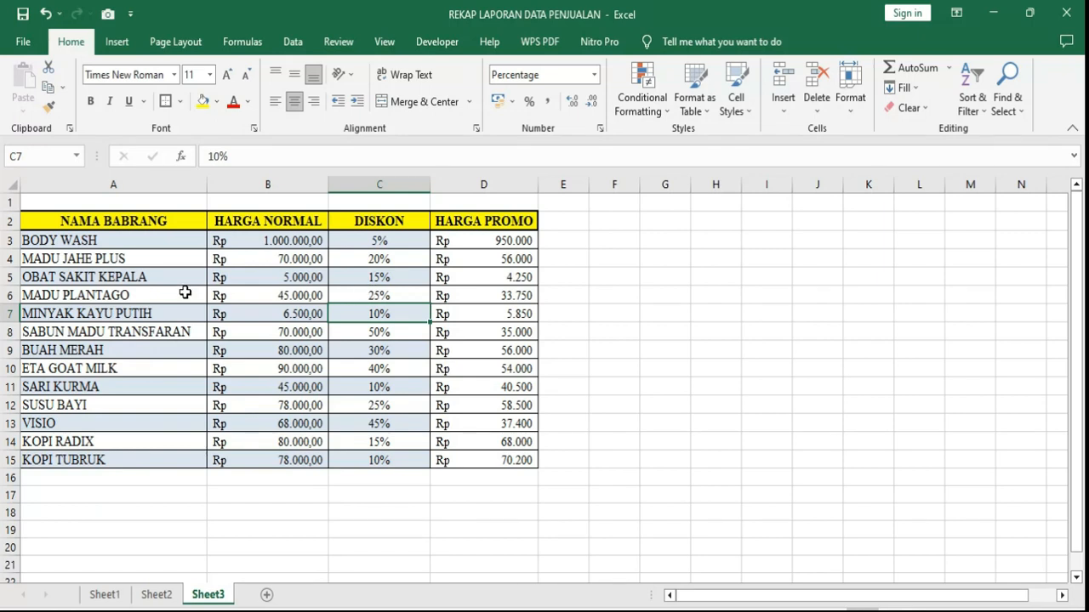
Step: Set the KOPI RADIX discount in C14 to 30%
left_click(372, 443)
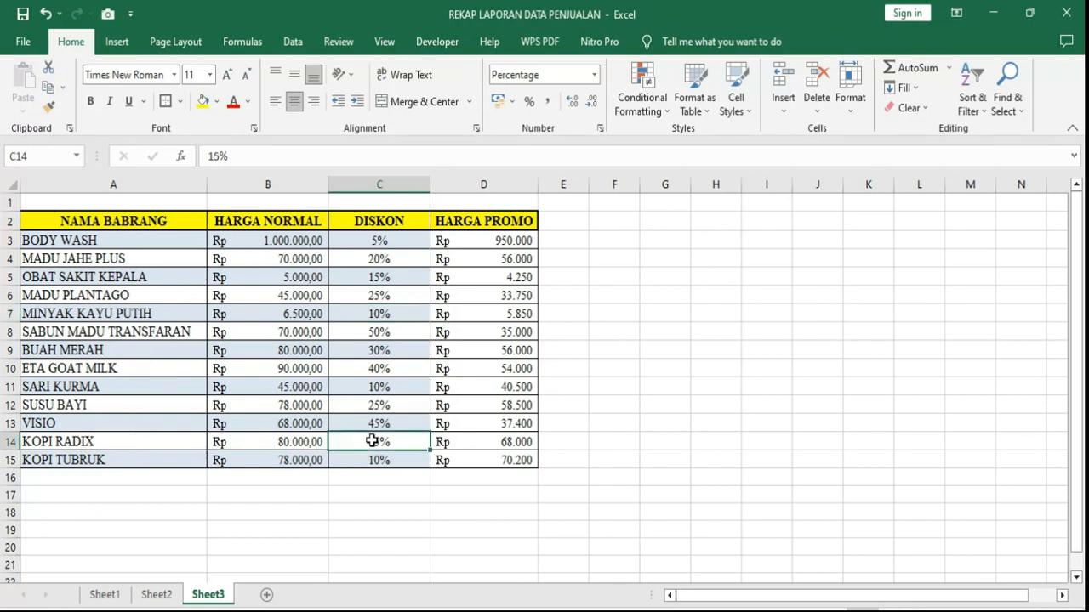
double_click(371, 442)
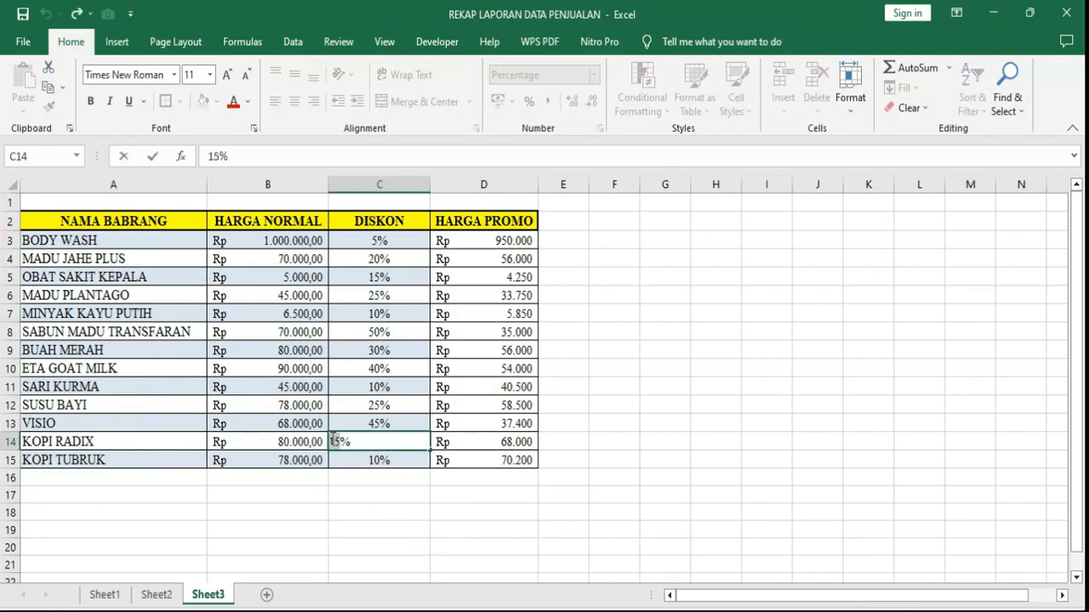
double_click(334, 440)
type("30")
key("Return")
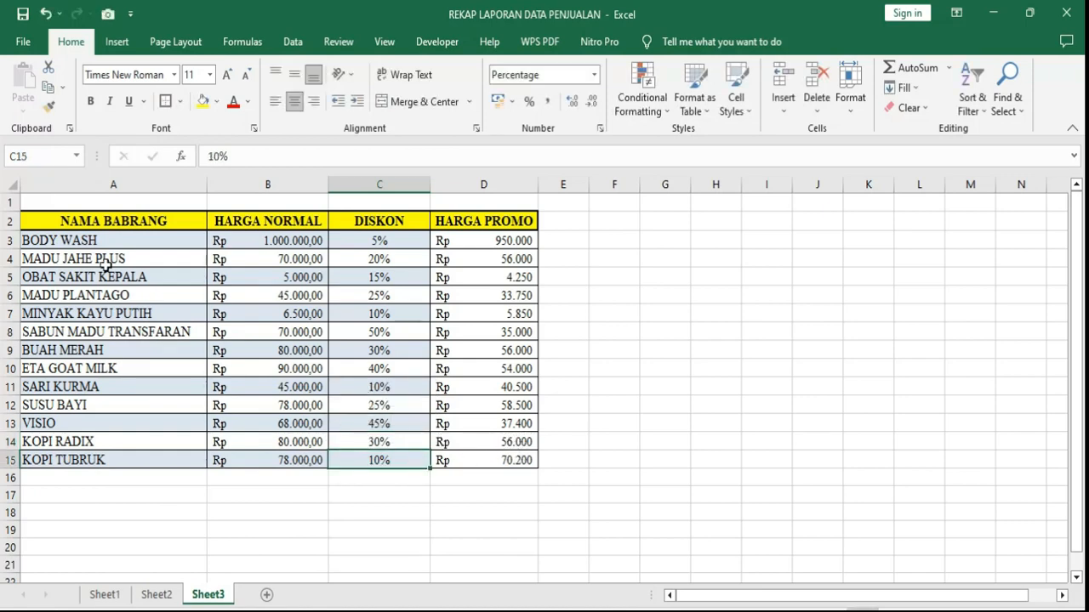
Step: Set the MADU JAHE PLUS discount in C4 to 10%
double_click(371, 259)
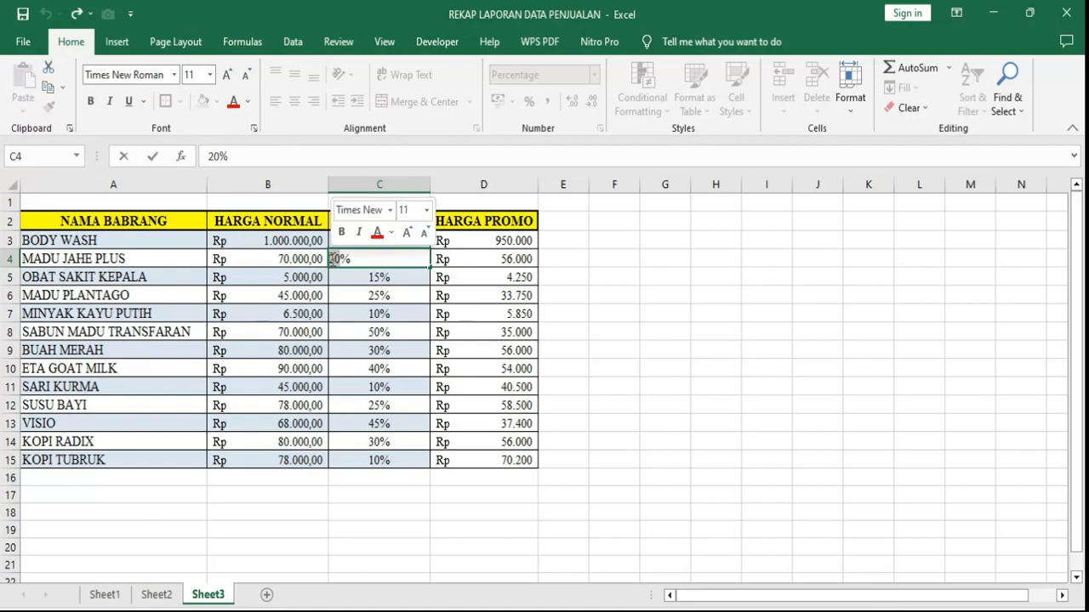
type("10")
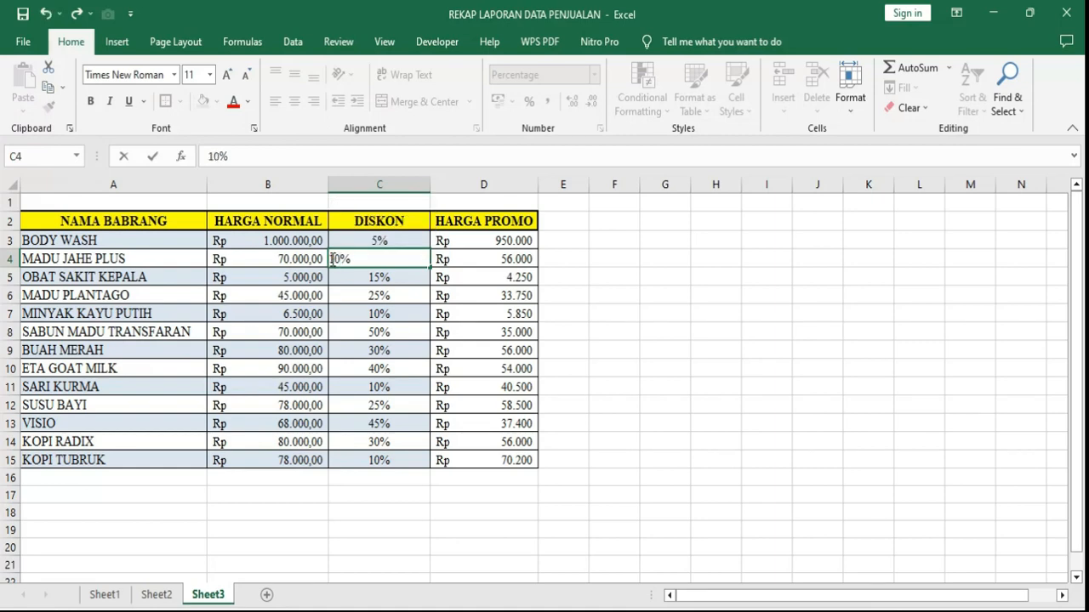
key("Return")
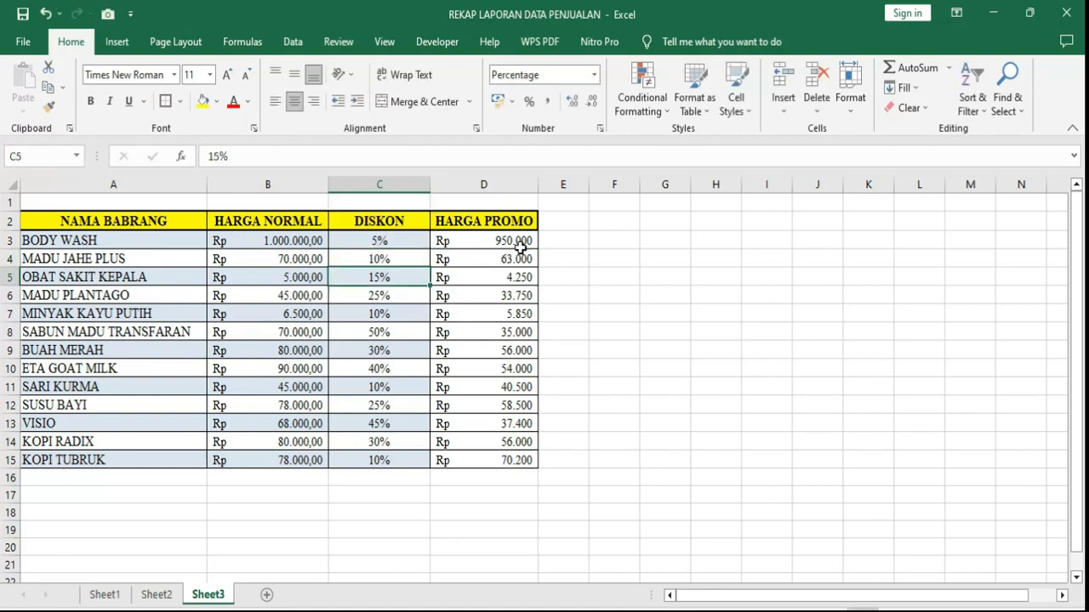
Step: Examine the promo price formulas in D3 and D6 along with the BODY WASH normal price and discount they rely on
left_click_drag(502, 242, 499, 459)
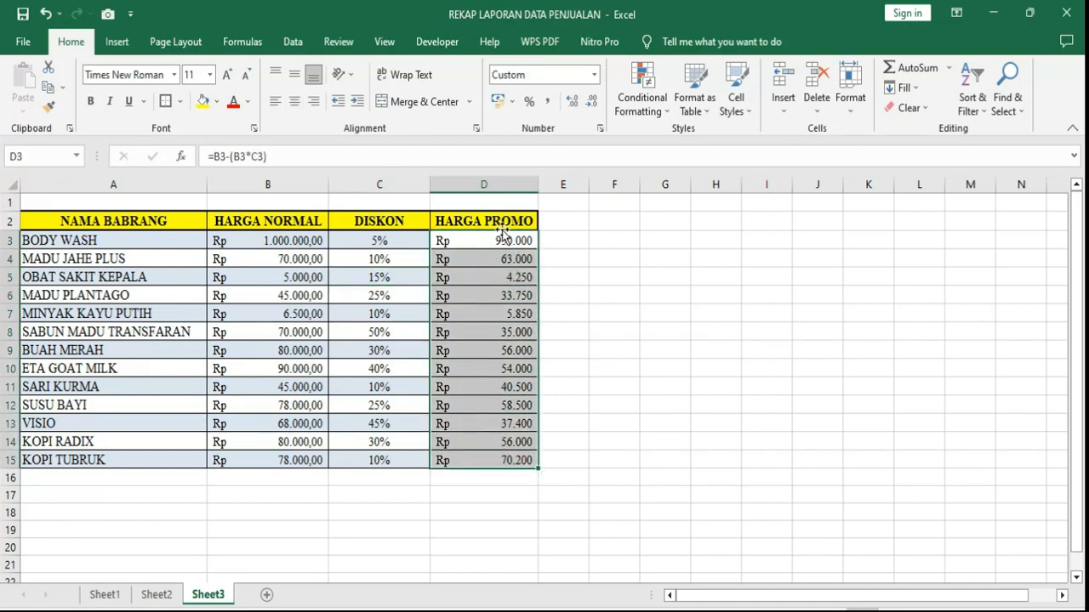
left_click(480, 290)
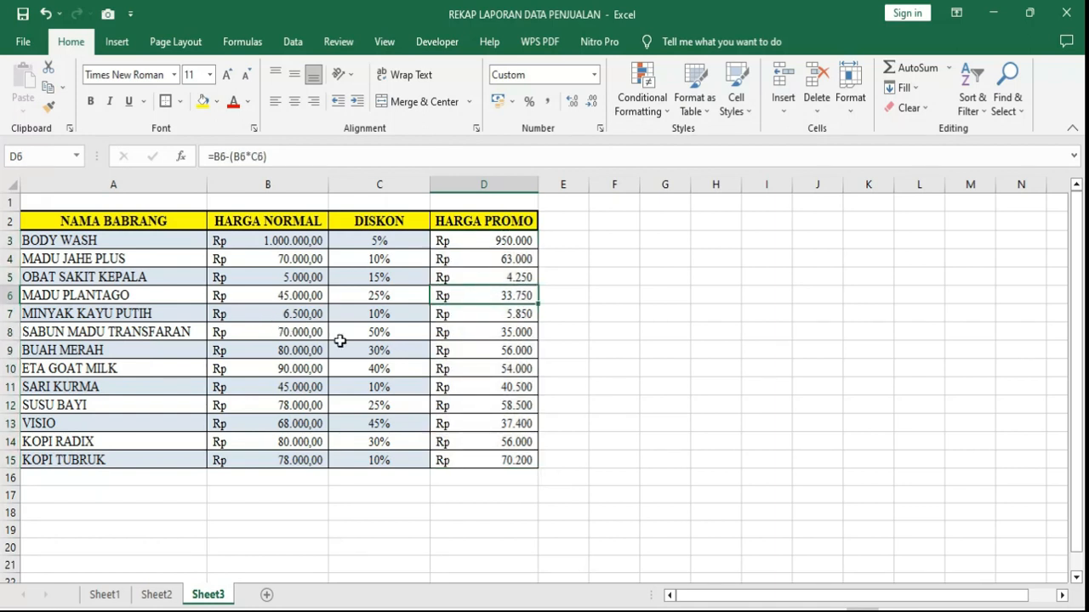
left_click(293, 241)
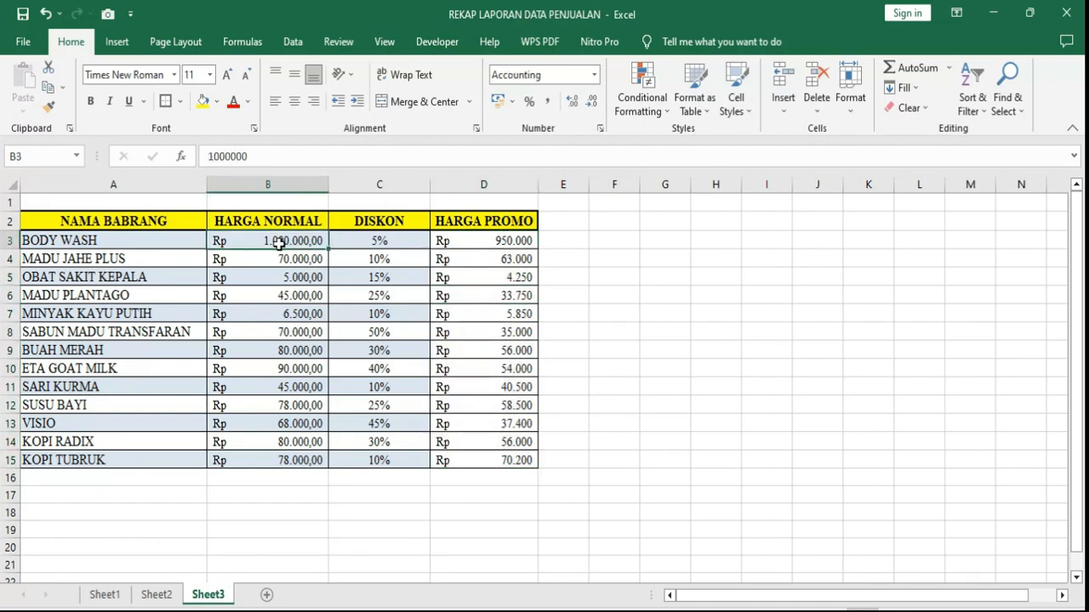
left_click(384, 244)
left_click(507, 295)
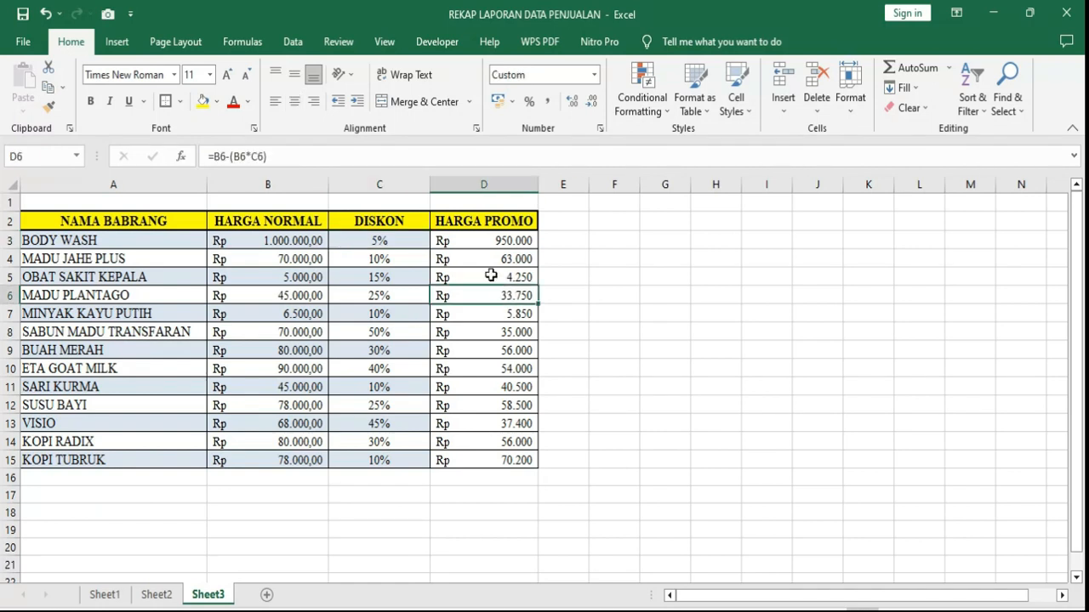
left_click(491, 241)
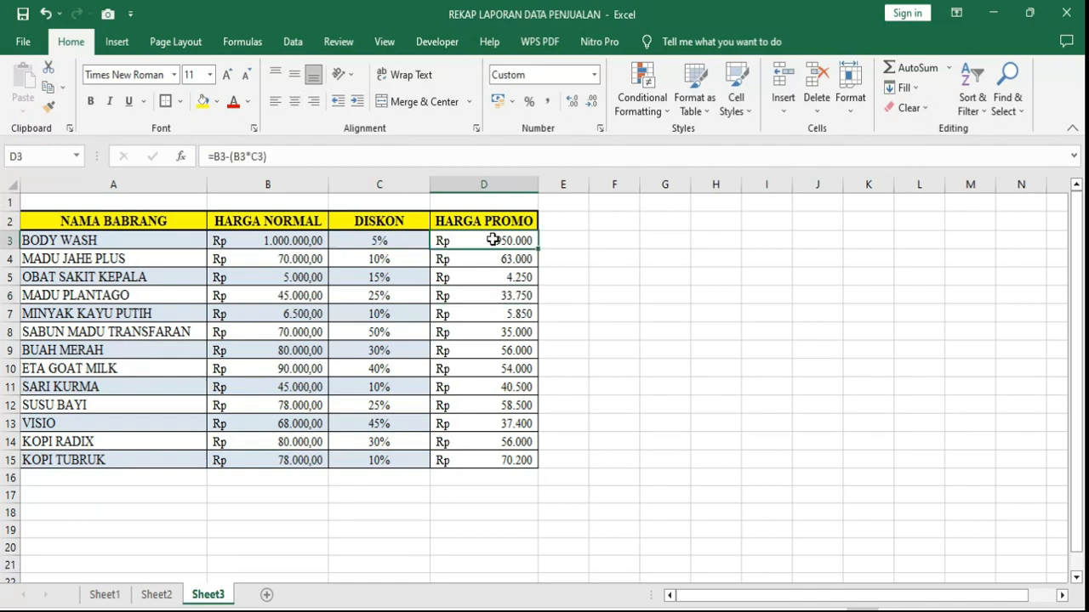